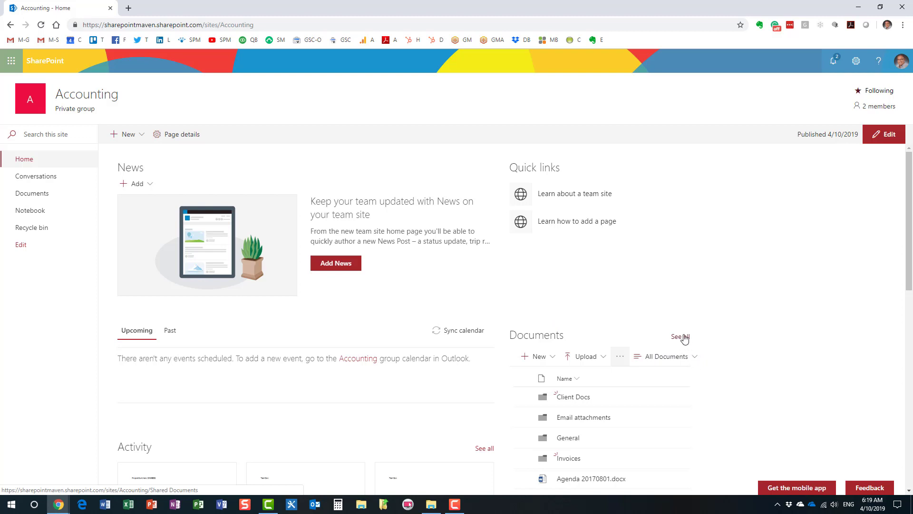
View the Accounting site's full document library and its recycle bin, and return to the site's home page.
click(684, 338)
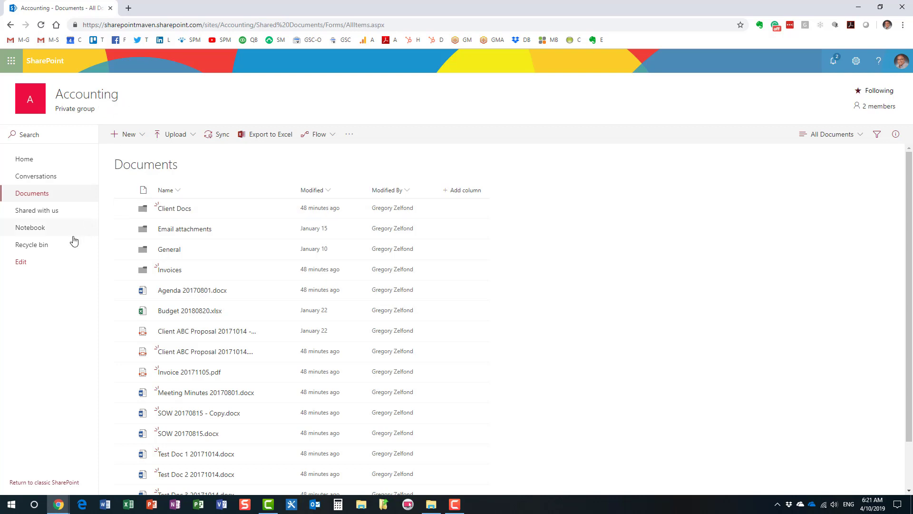
click(42, 249)
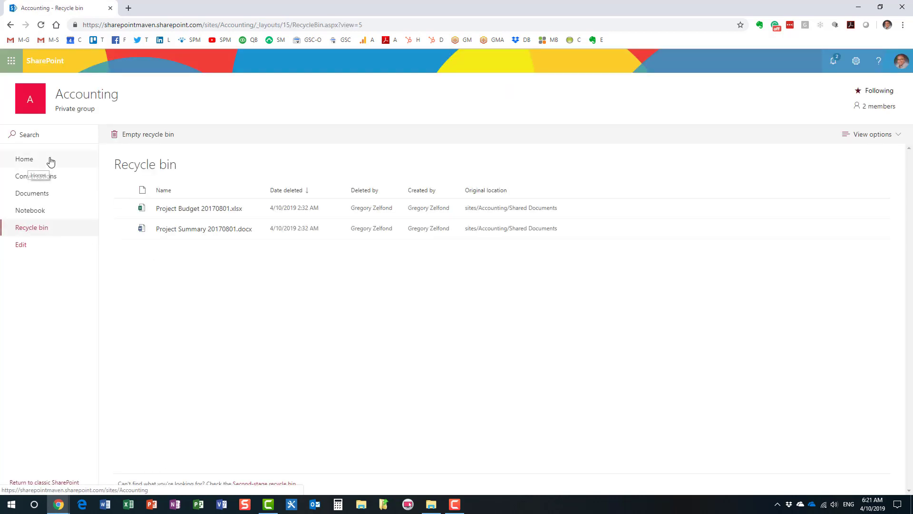
click(27, 162)
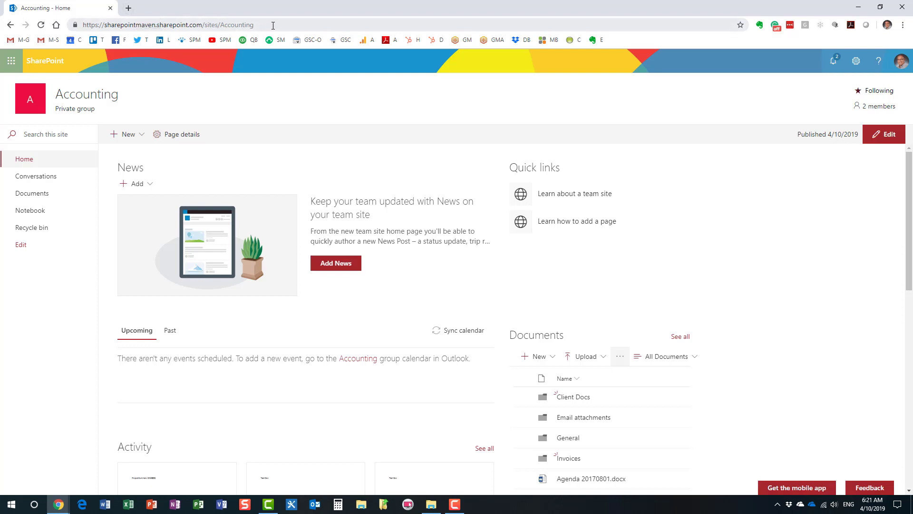
Open the Christmas Party site in a new browser tab, reusing the Accounting site's address with the ending changed to christmasparty.
click(90, 25)
key(ctrl+c)
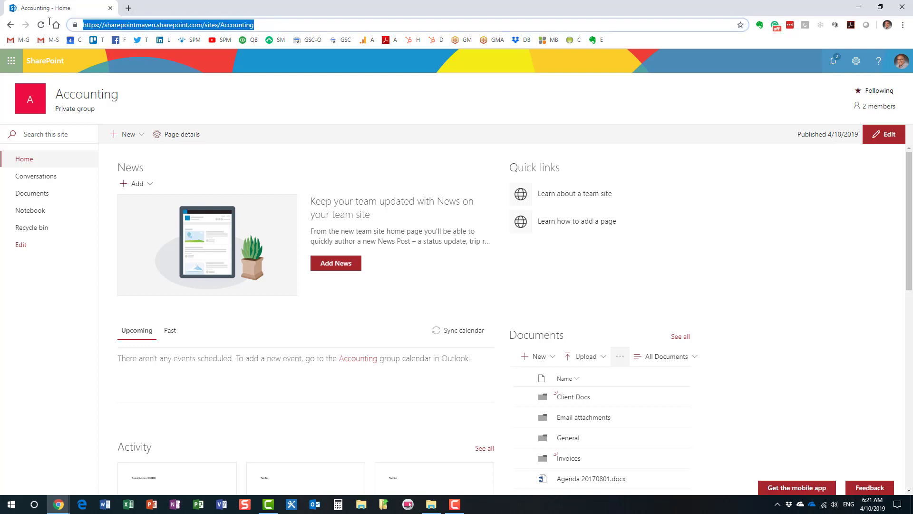
click(127, 10)
key(ctrl+v)
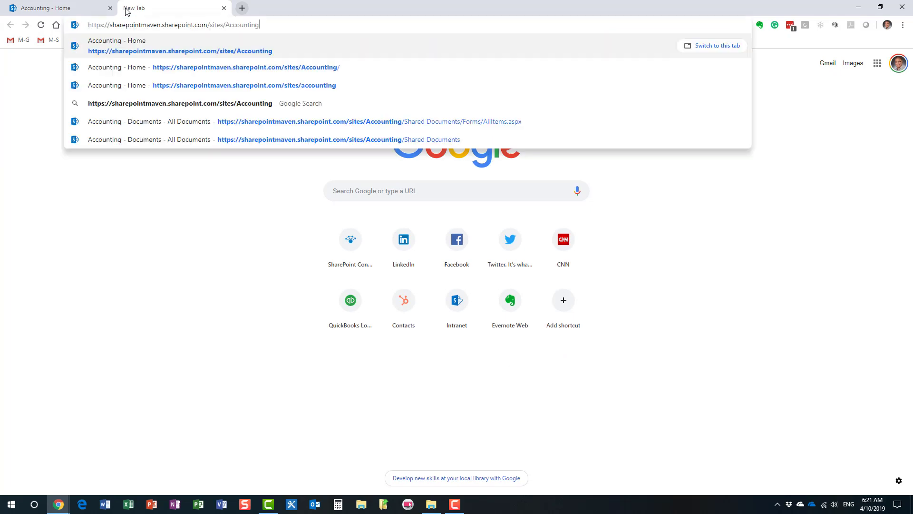
key(BackSpace)
key(BackSpace)
key(BackSpace)
key(BackSpace)
key(BackSpace)
key(BackSpace)
key(BackSpace)
key(BackSpace)
key(BackSpace)
key(BackSpace)
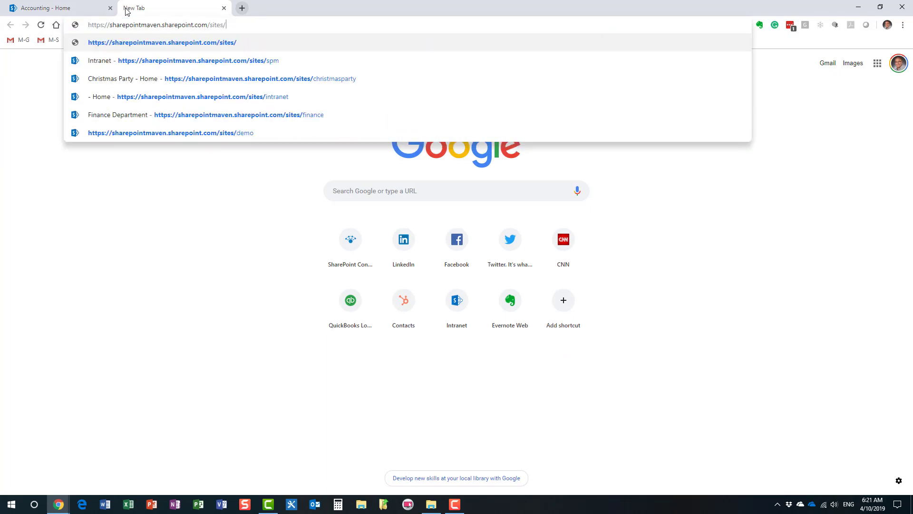
text(ch)
key(Return)
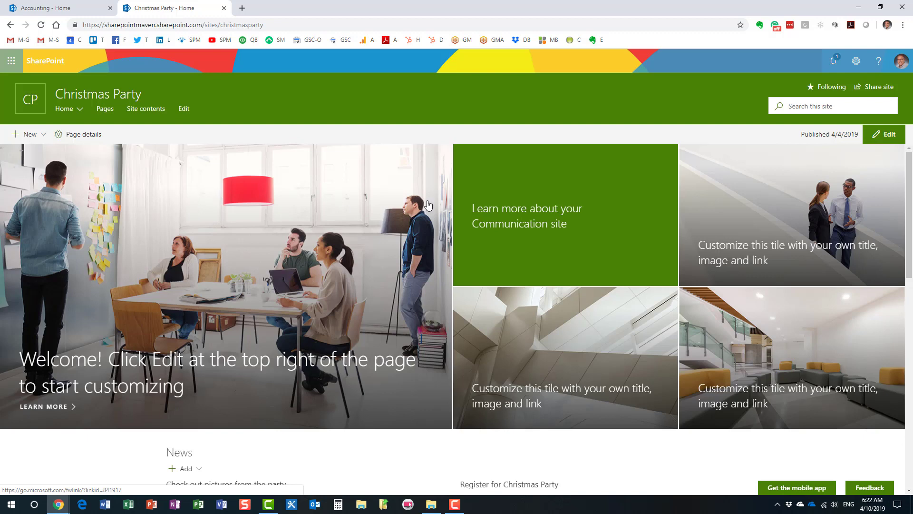
View the Christmas Party site's recycle bin from its site contents, and close that browser tab.
click(856, 64)
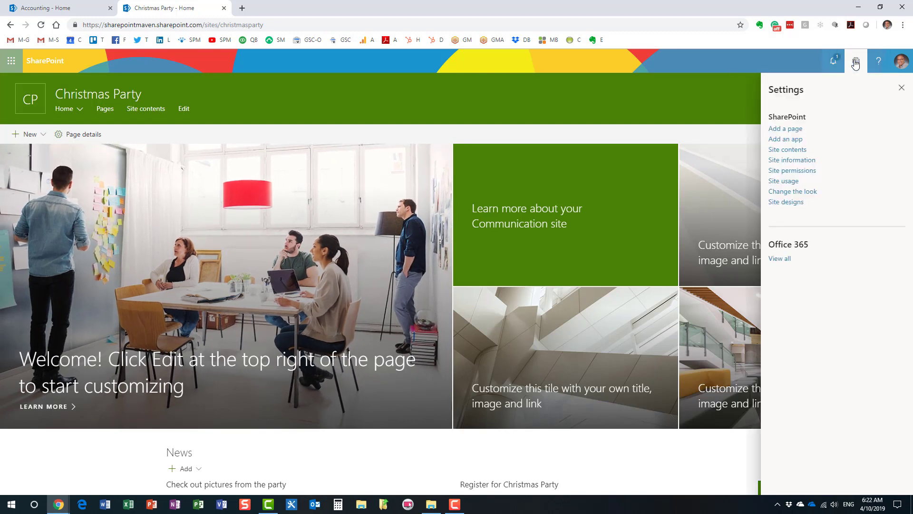
click(796, 152)
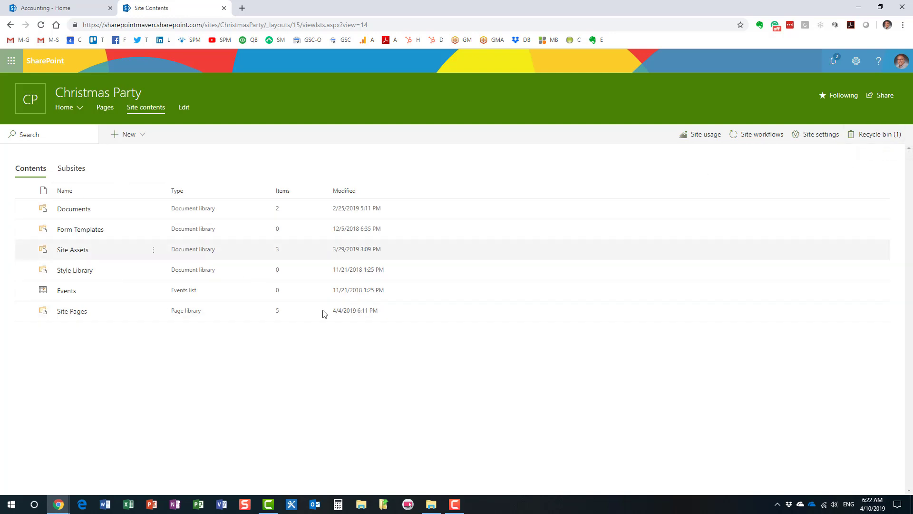
click(875, 137)
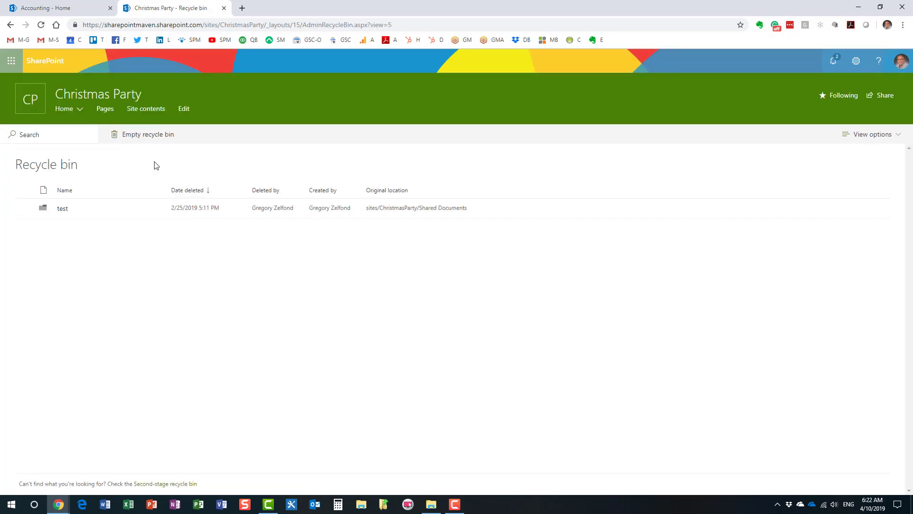
click(224, 8)
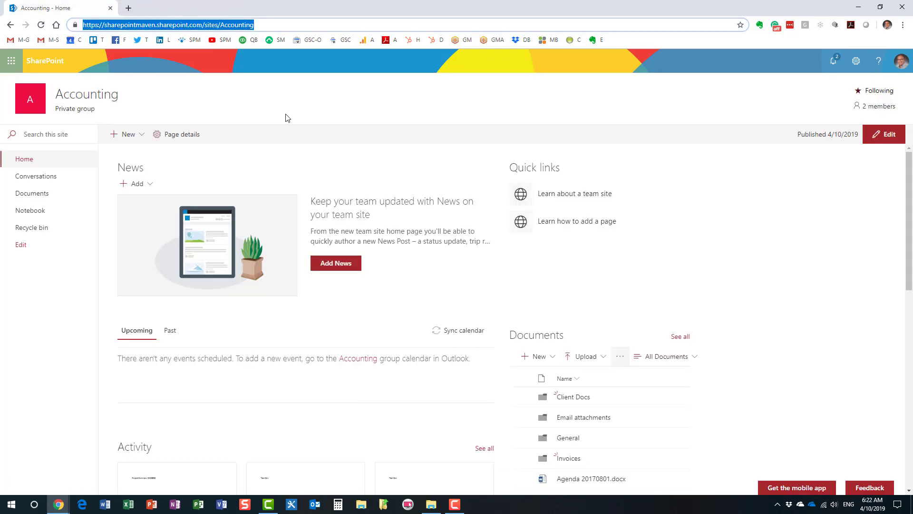
Delete the Invoices folder and the two Client ABC Proposal 20171014 files from the Accounting document library.
click(256, 105)
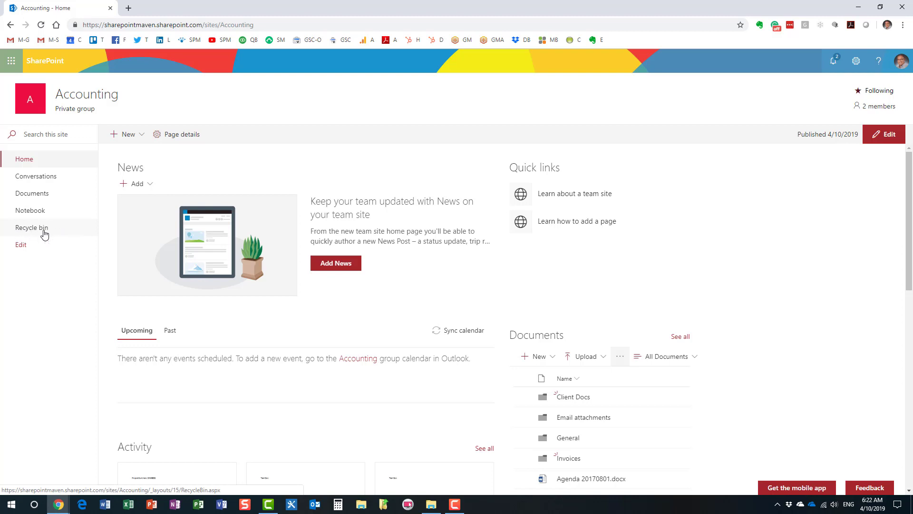
click(679, 338)
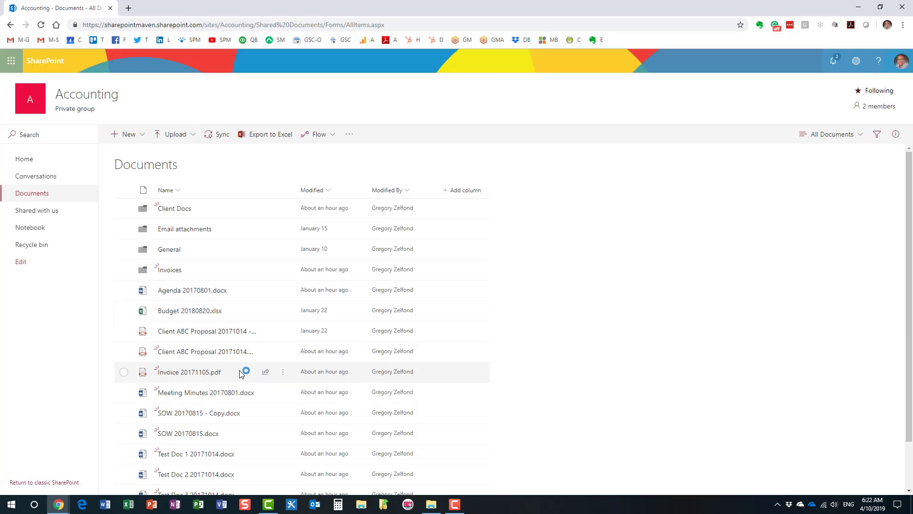
click(123, 331)
click(123, 353)
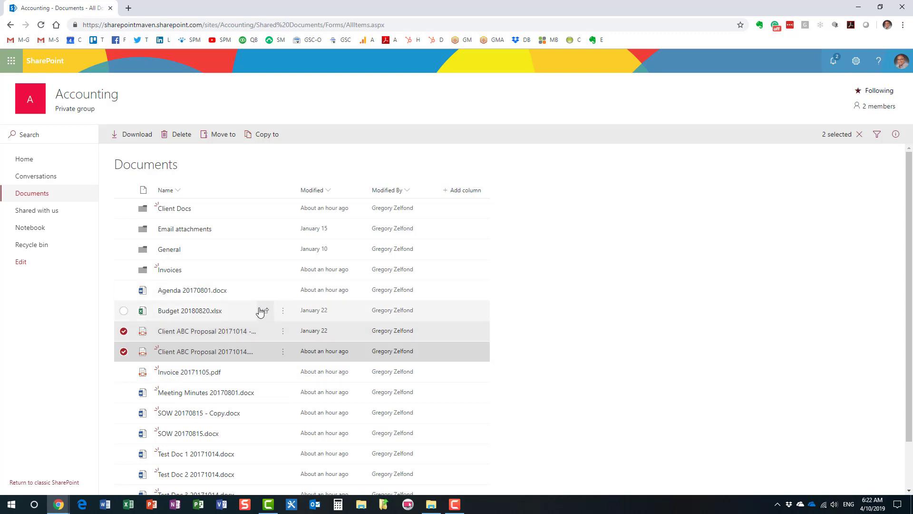
click(123, 271)
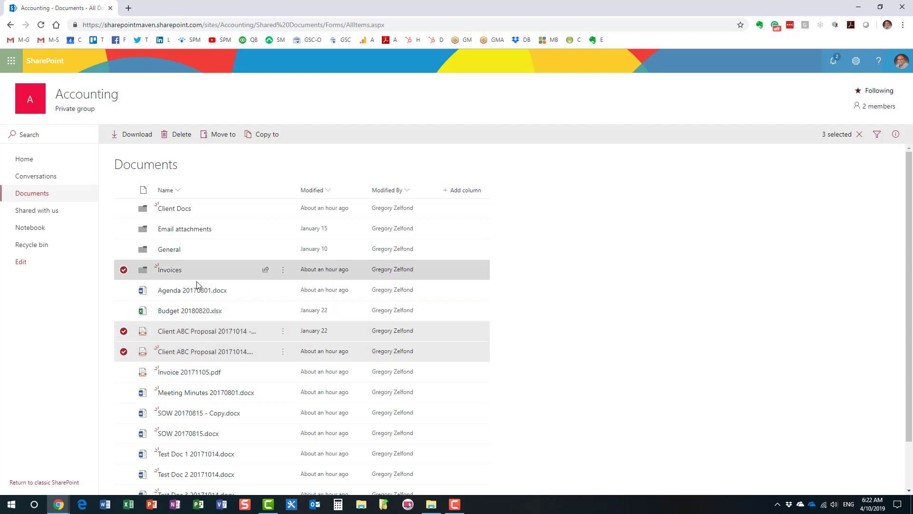
click(180, 134)
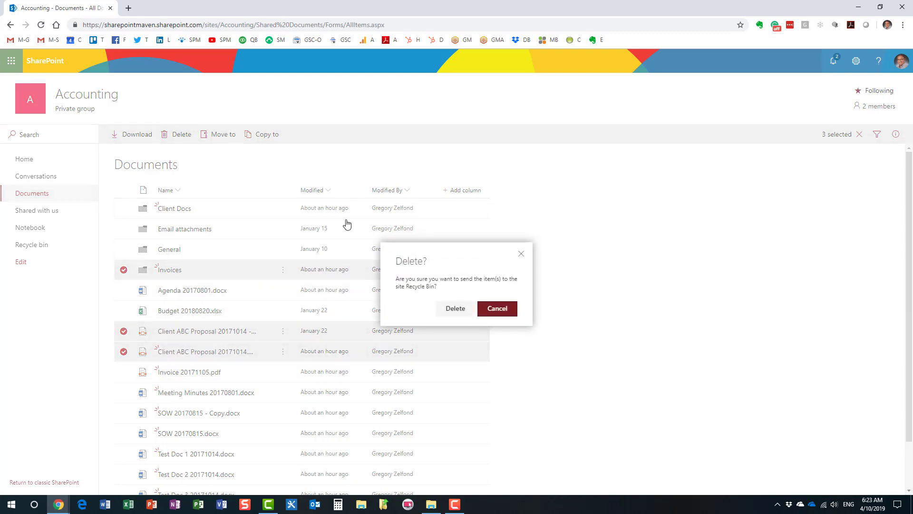
click(455, 308)
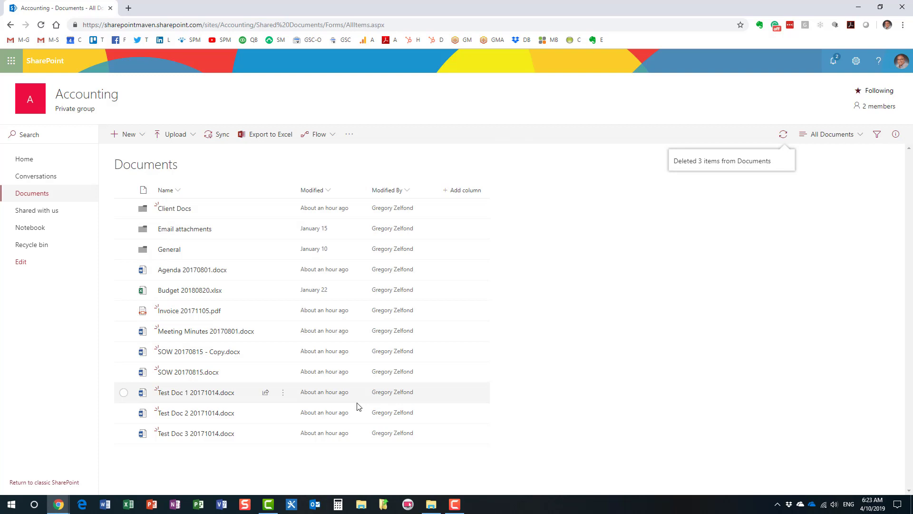
Open the Accounting site's recycle bin and review the group membership and each member's role.
click(38, 245)
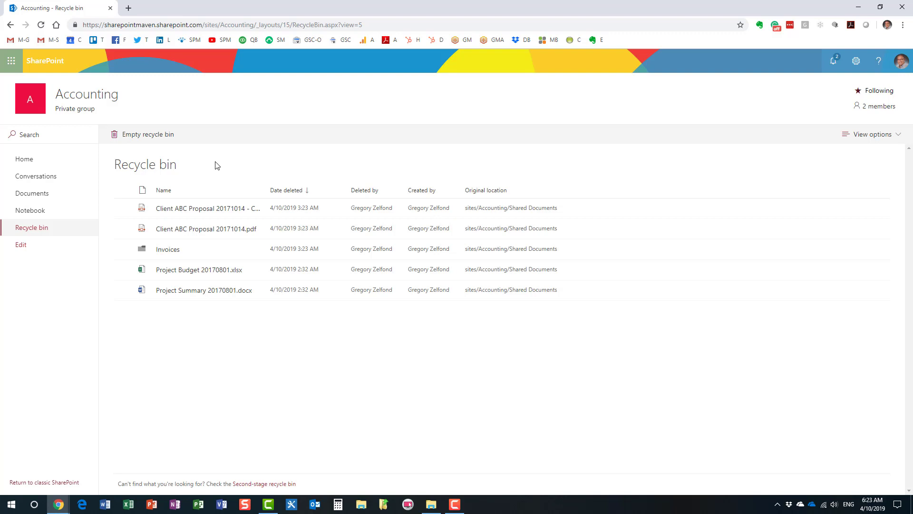
click(880, 107)
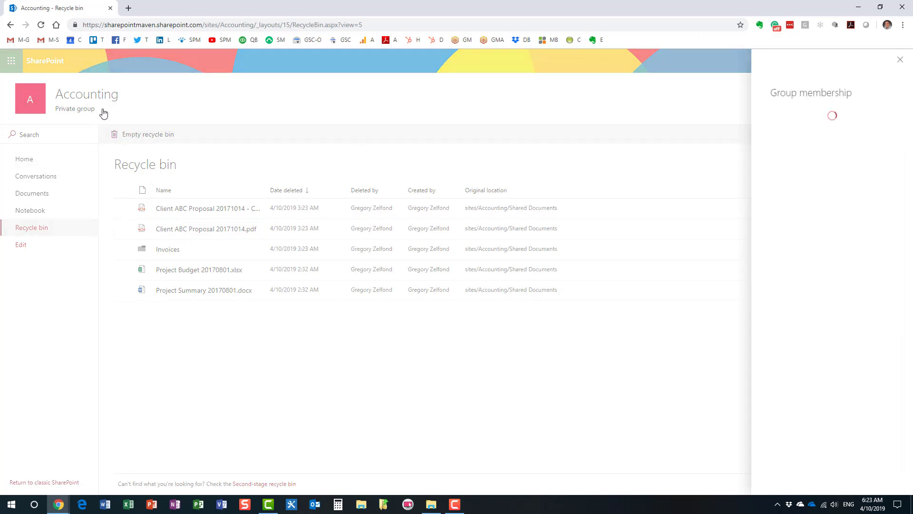
click(901, 60)
click(882, 107)
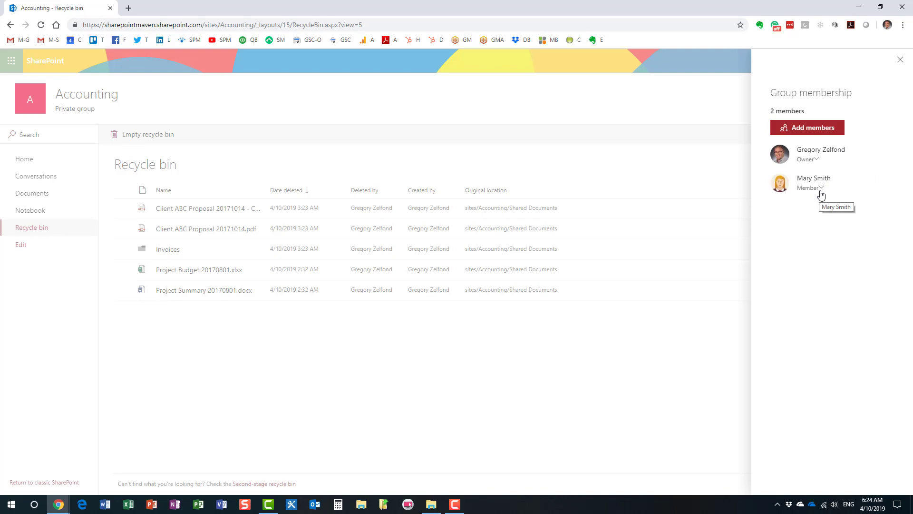
click(900, 60)
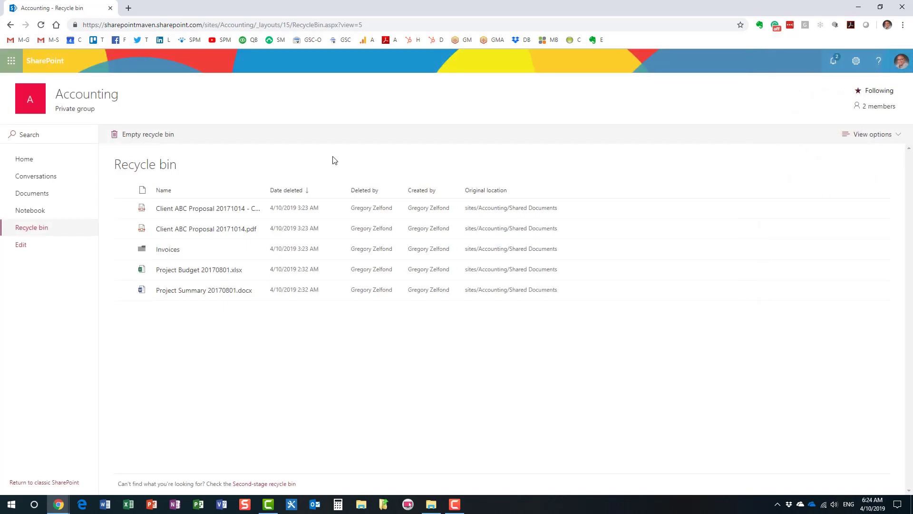
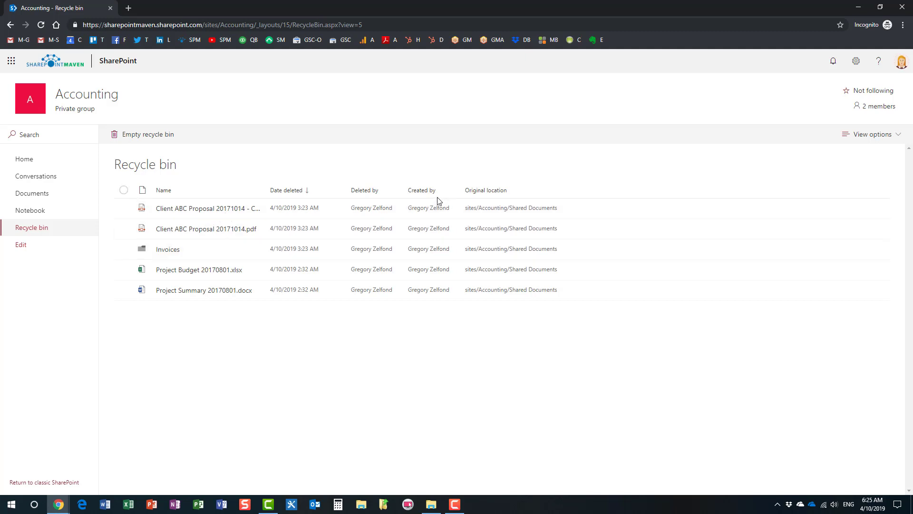
Restore the Invoices folder and both Client ABC Proposal 20171014 files from the recycle bin in the Incognito window.
click(124, 249)
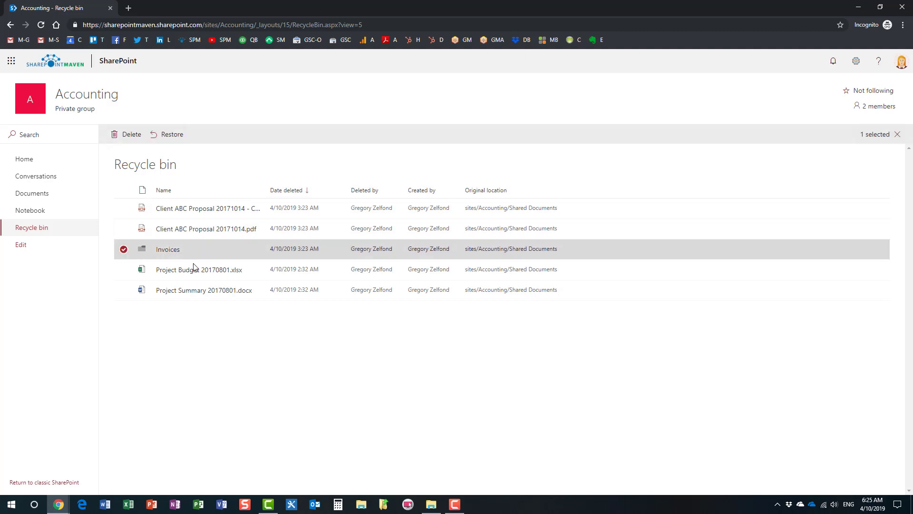
click(124, 229)
click(123, 208)
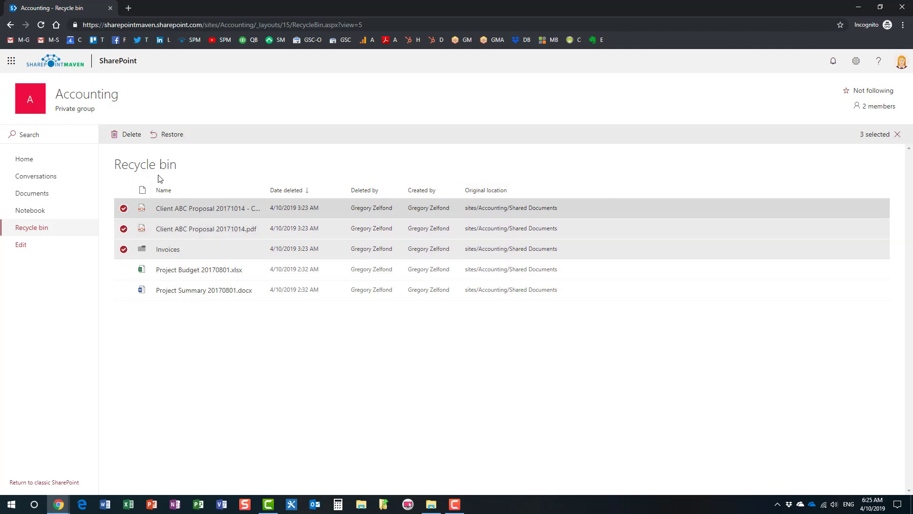
click(175, 135)
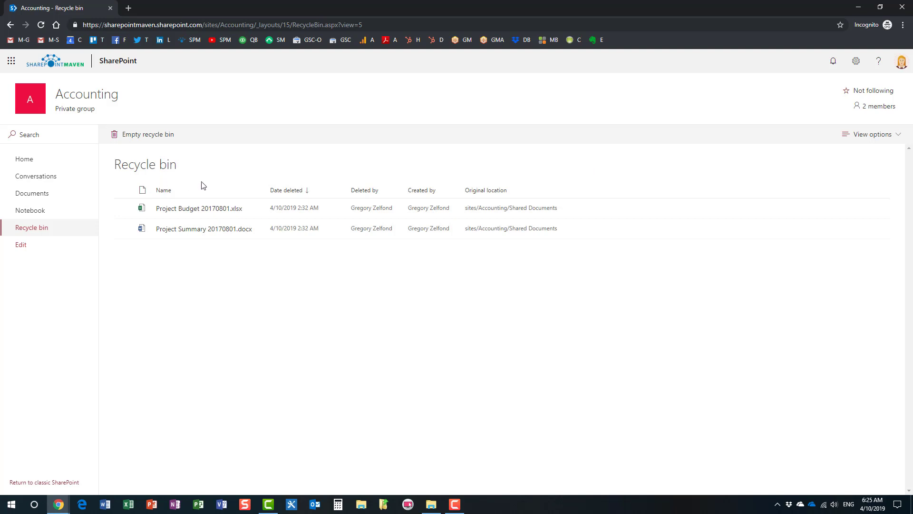
Return to the Accounting home page and open the Documents library to check the restored items.
click(27, 160)
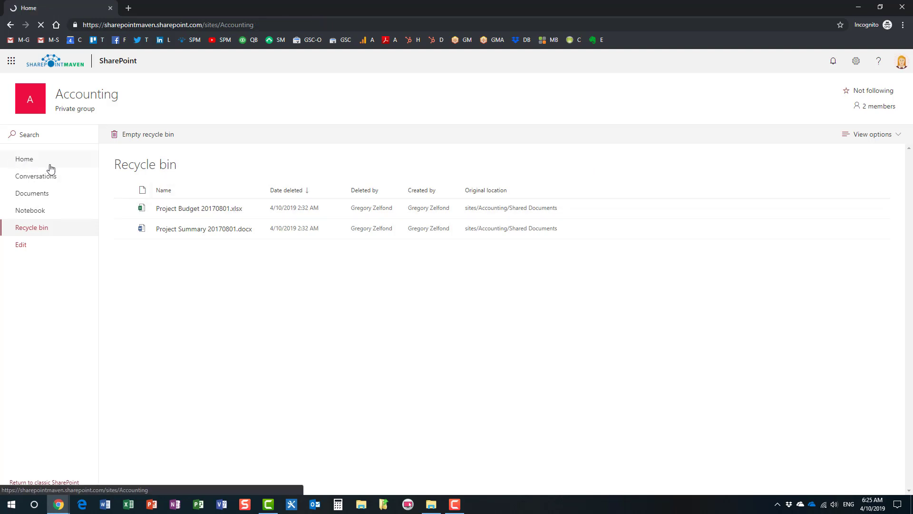
click(35, 156)
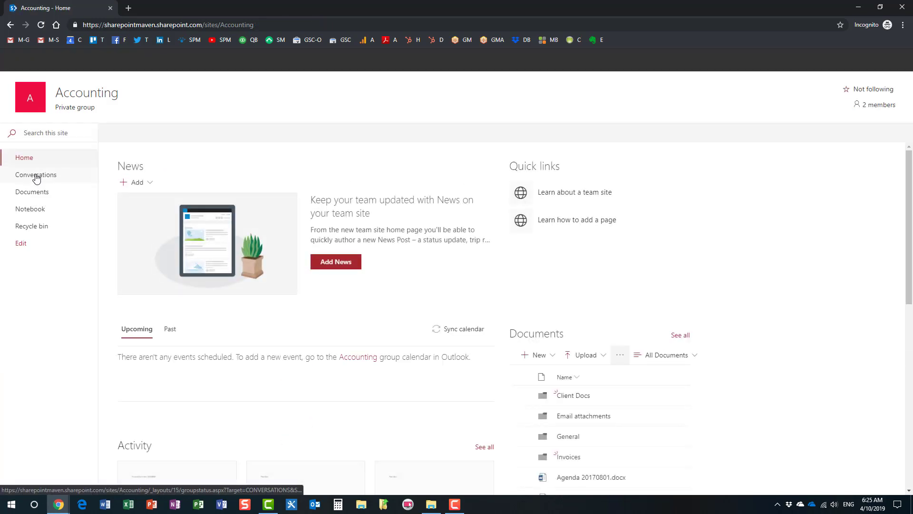
click(37, 196)
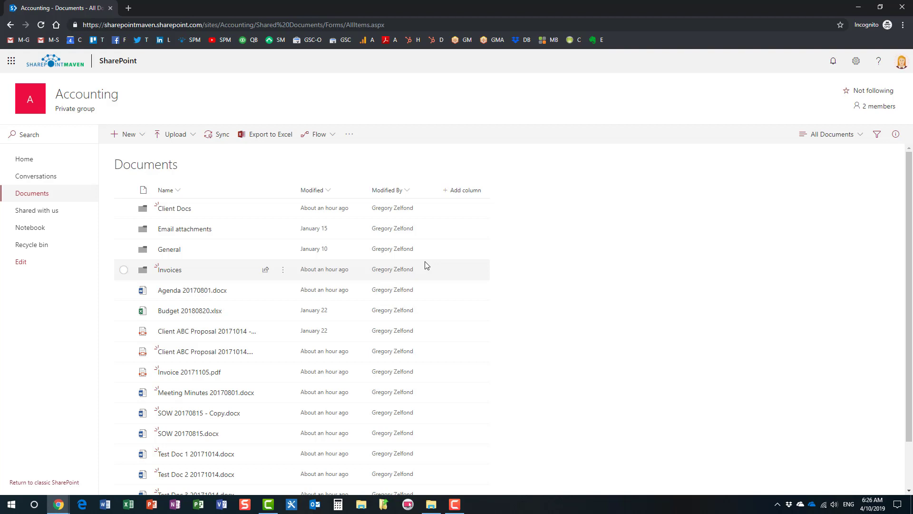
Switch to the regular Chrome window showing the recycle bin and open the Accounting Documents library there.
click(58, 505)
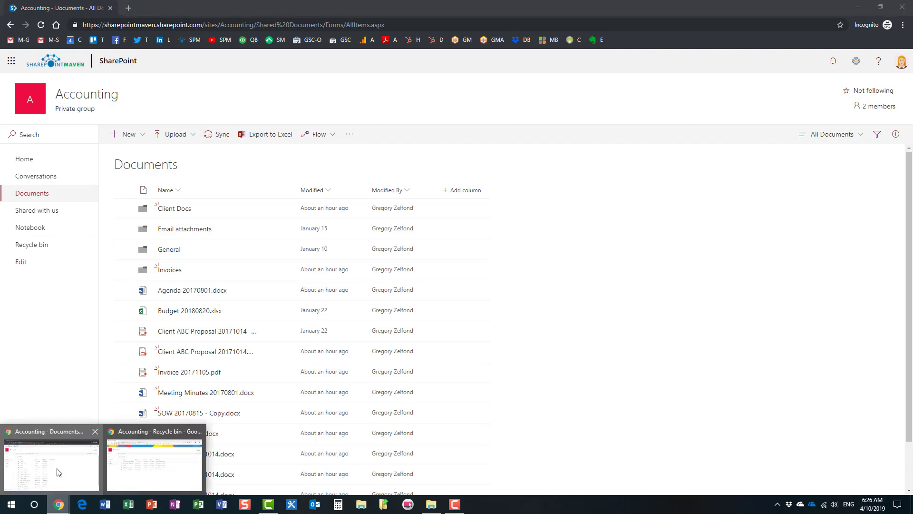
click(59, 472)
click(58, 505)
click(122, 481)
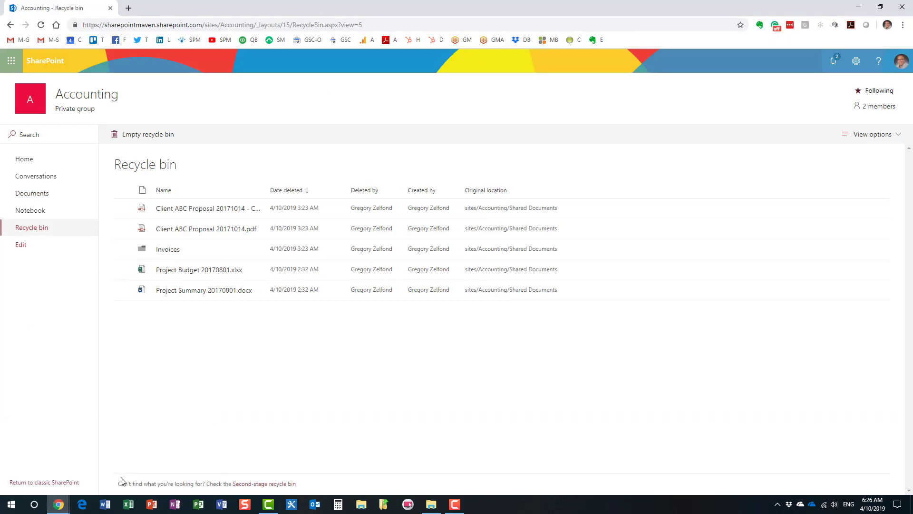
click(38, 196)
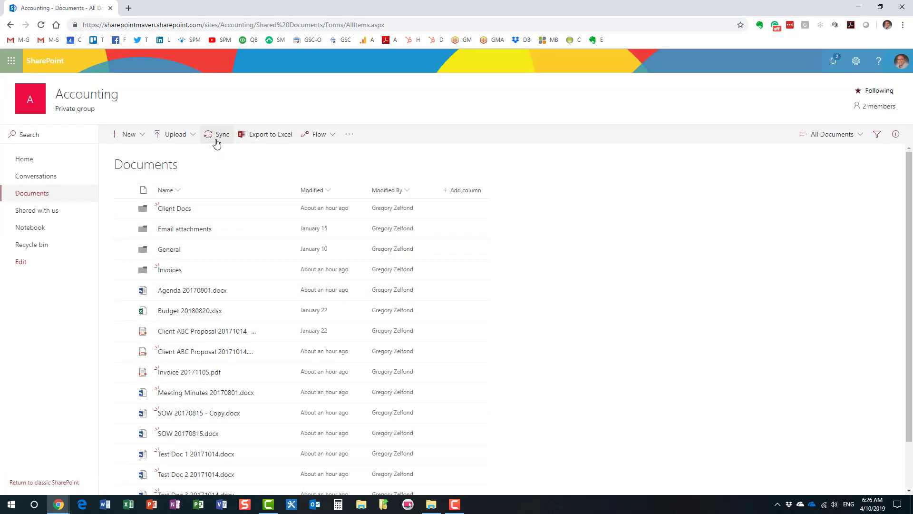
Bring up the synced Accounting - Documents folder in File Explorer, select Client Docs, and open the matching Client Docs folder in SharePoint.
click(431, 504)
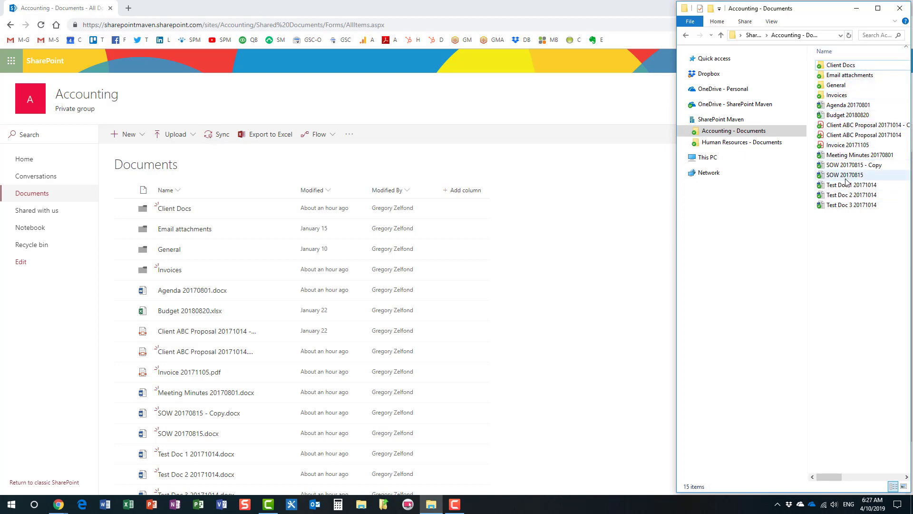
mouse_move(842, 181)
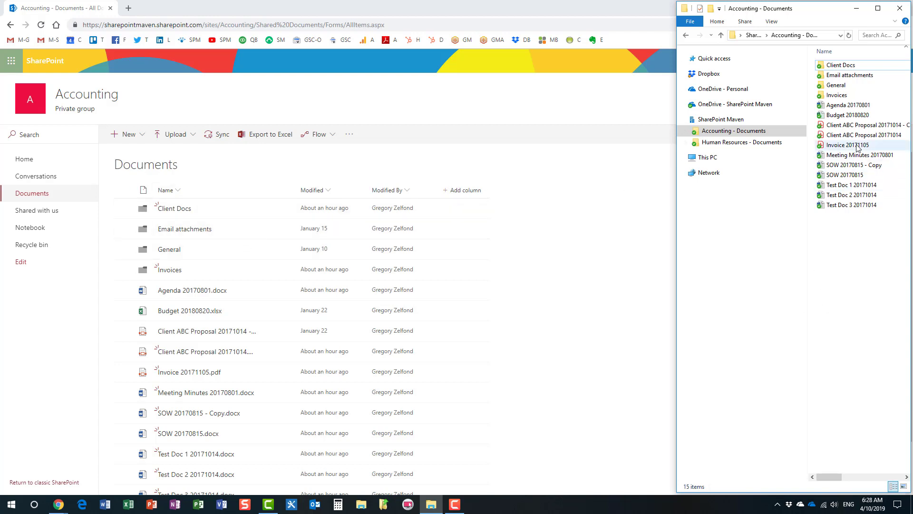
click(851, 66)
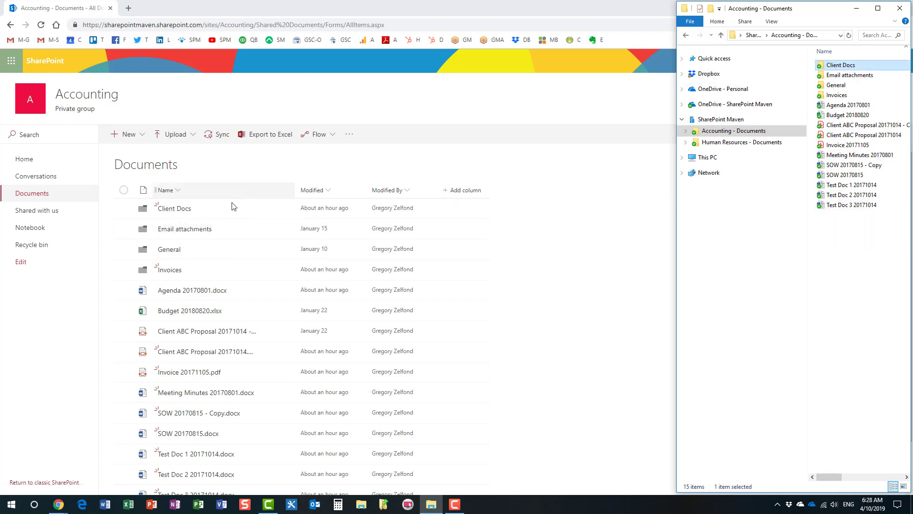
click(171, 209)
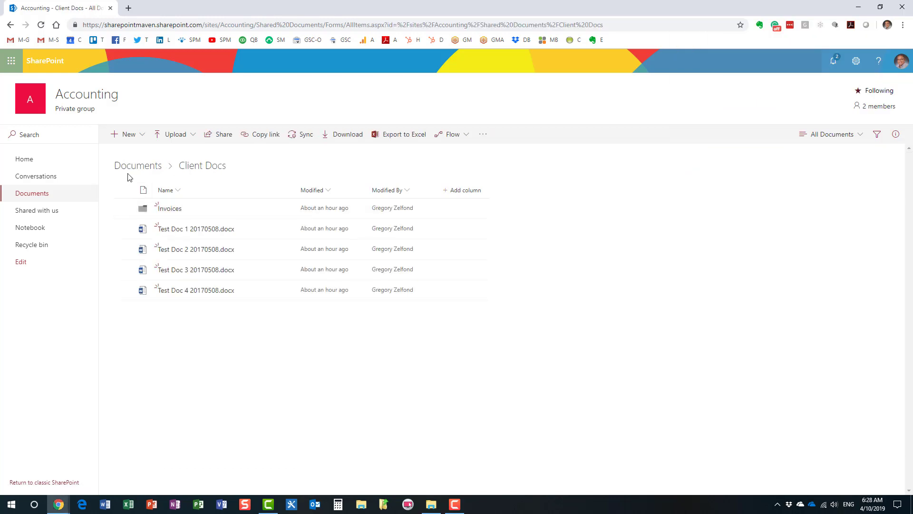
Return to the Documents library, delete the Client Docs folder from the synced Accounting - Documents folder in File Explorer, and minimize that window.
click(138, 165)
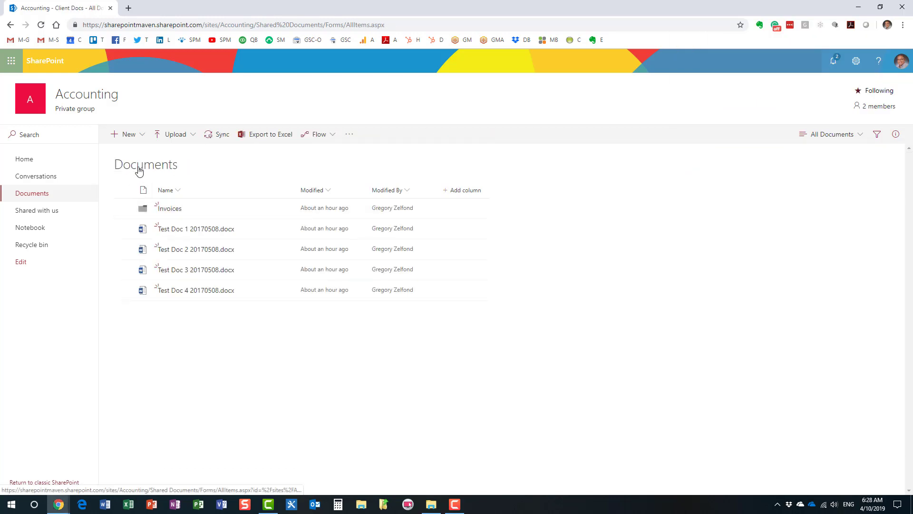
click(431, 504)
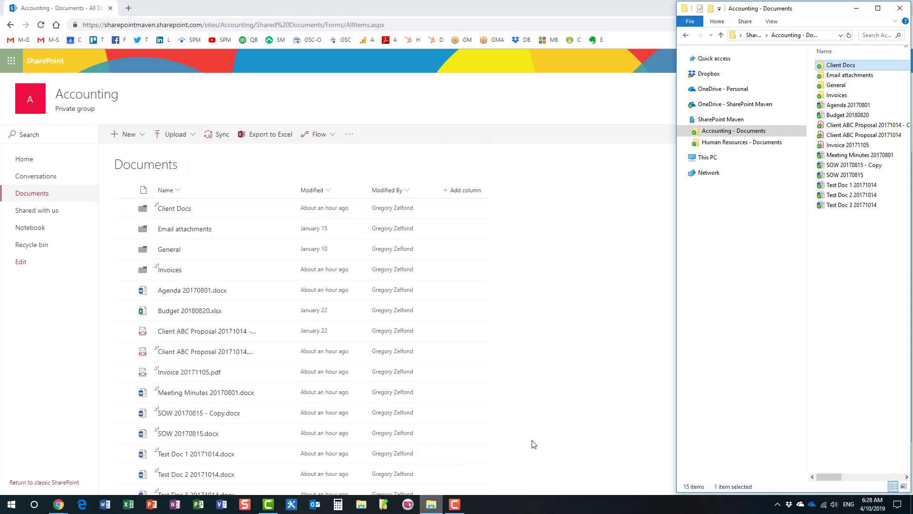
click(855, 76)
key(Up)
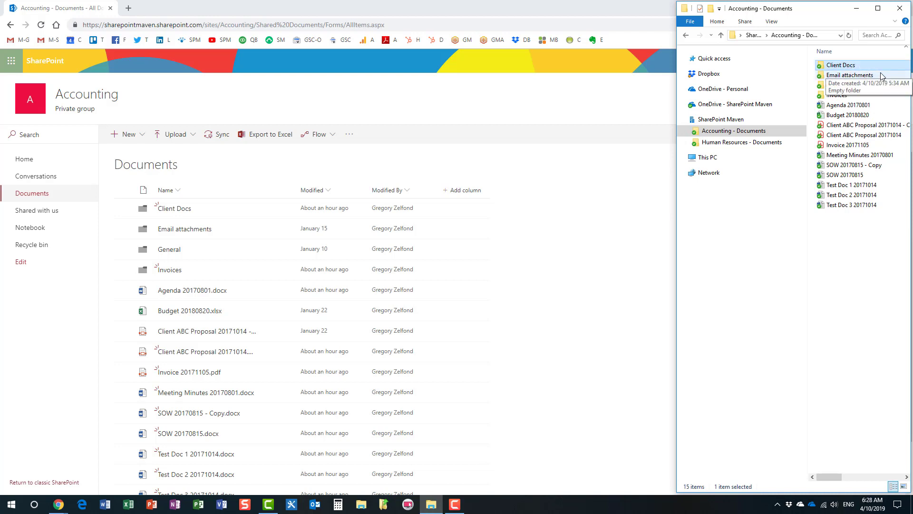
key(Delete)
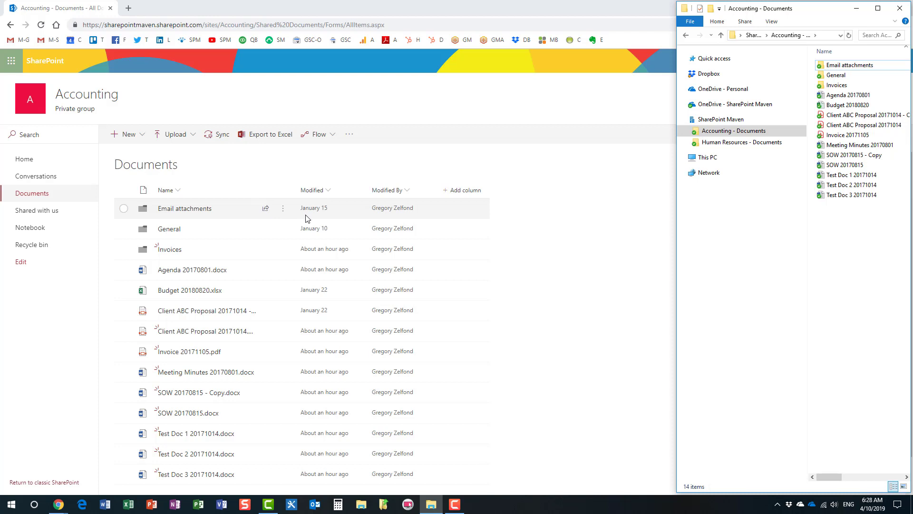
click(857, 8)
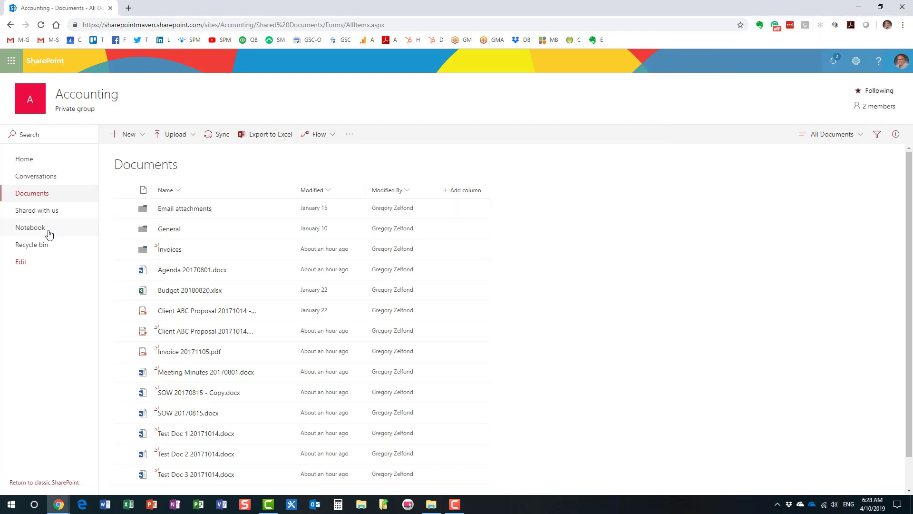
Restore the Client Docs folder from the Accounting site's recycle bin.
click(36, 245)
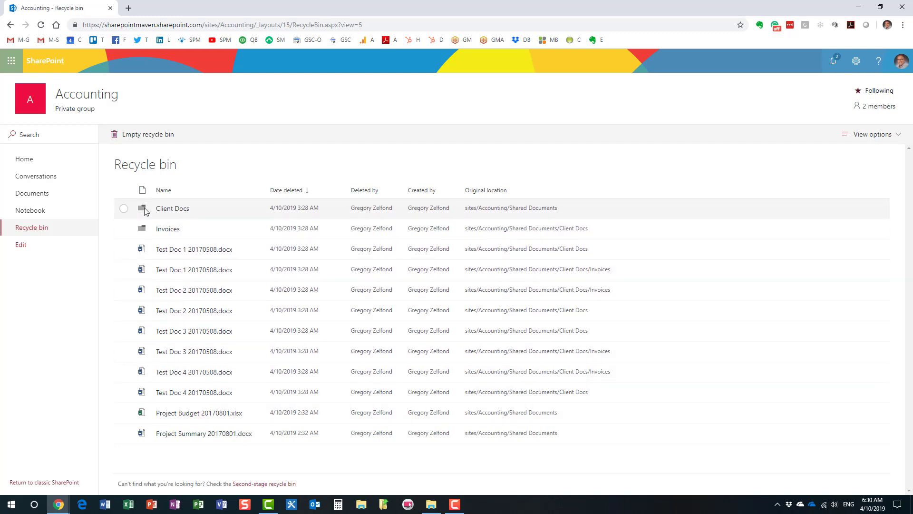
click(124, 209)
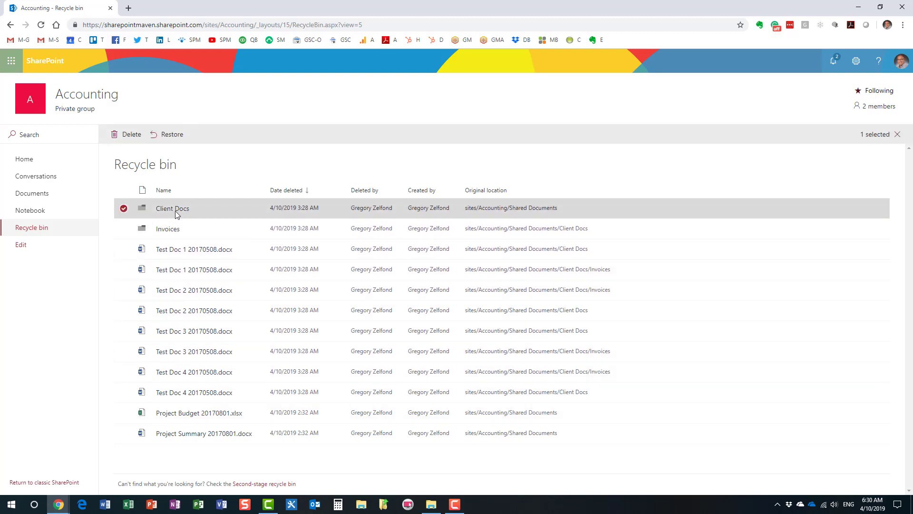
click(172, 135)
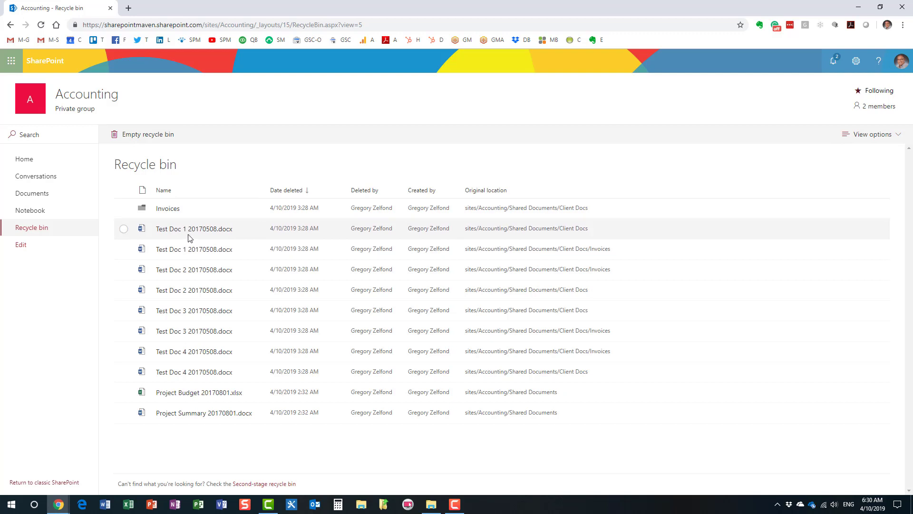
Check the contents of the restored Client Docs folder in the Documents library and return to the library root.
click(33, 193)
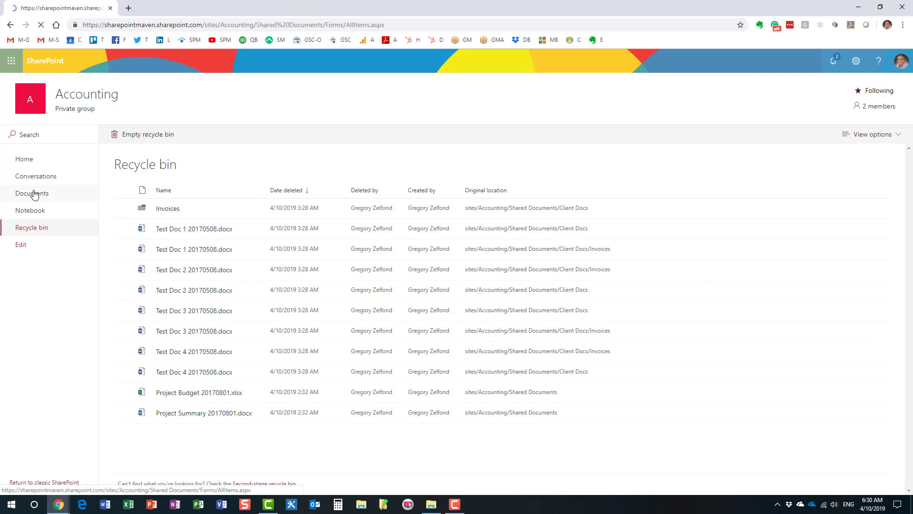
click(185, 211)
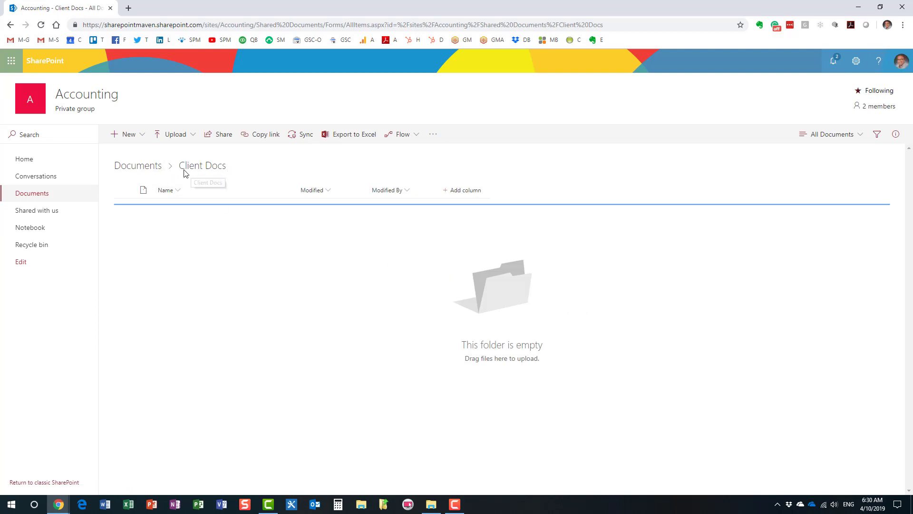
click(142, 167)
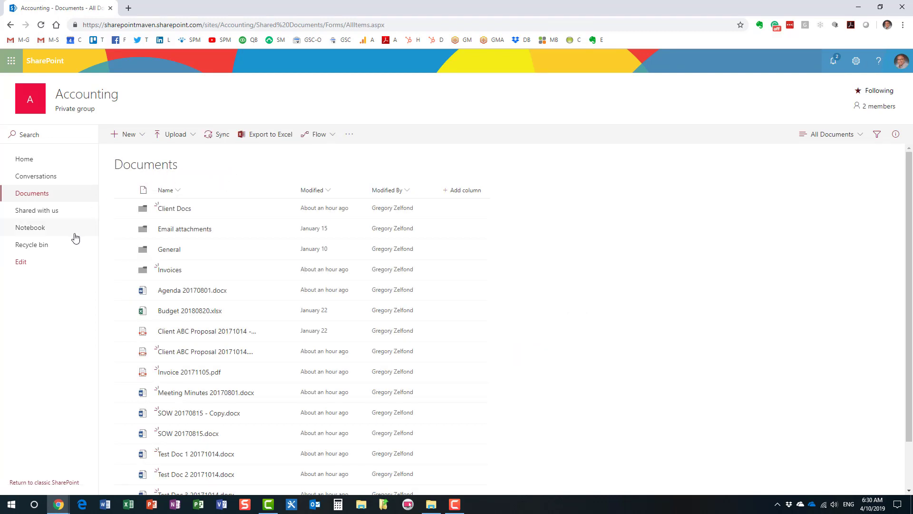
Restore the Invoices folder and all eight Test Doc 20170508 files belonging to Client Docs and its Invoices subfolder from the recycle bin.
click(42, 247)
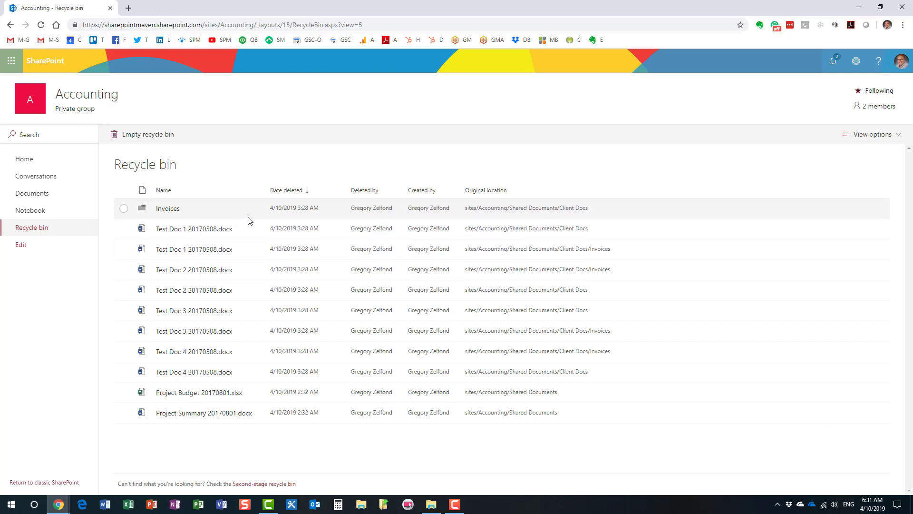
click(123, 208)
click(124, 228)
click(123, 250)
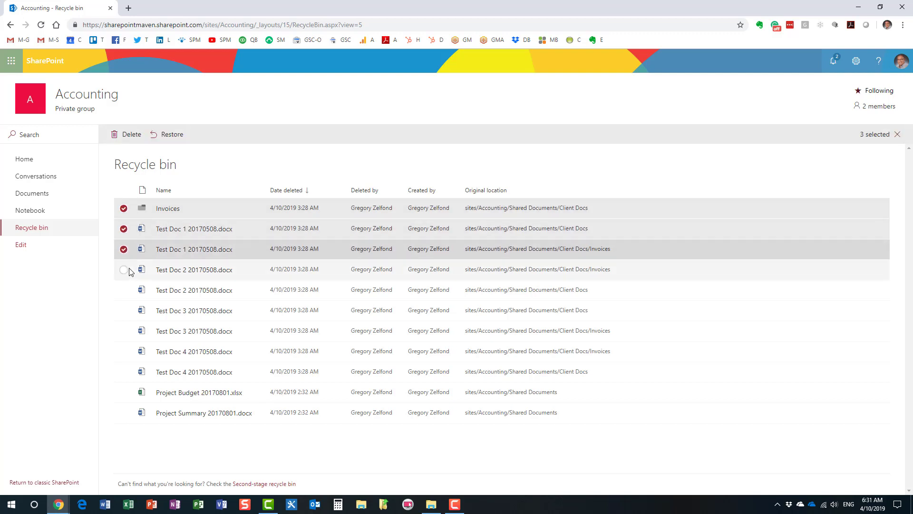
click(124, 270)
click(124, 290)
click(123, 311)
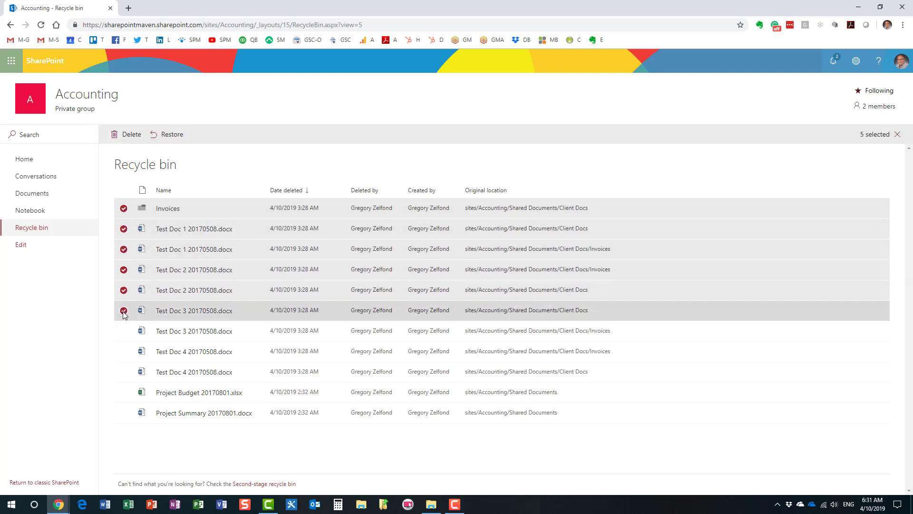
click(124, 333)
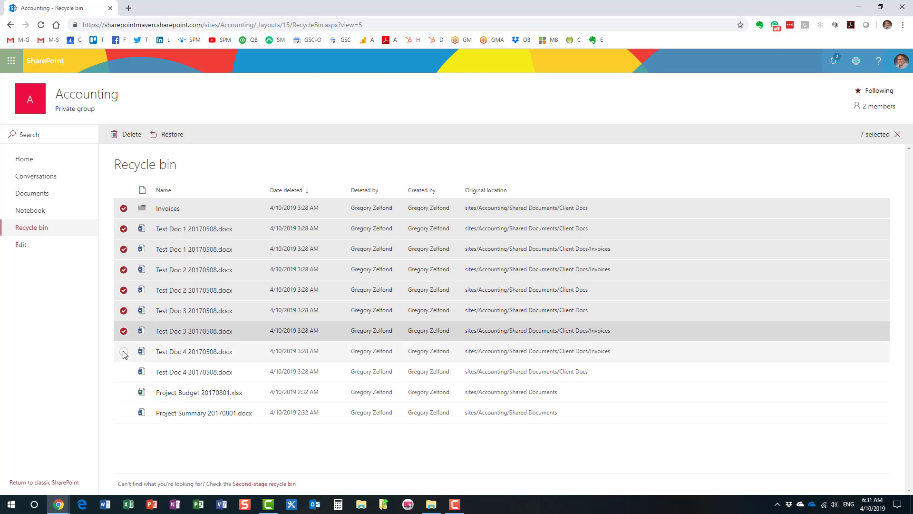
click(123, 352)
click(124, 372)
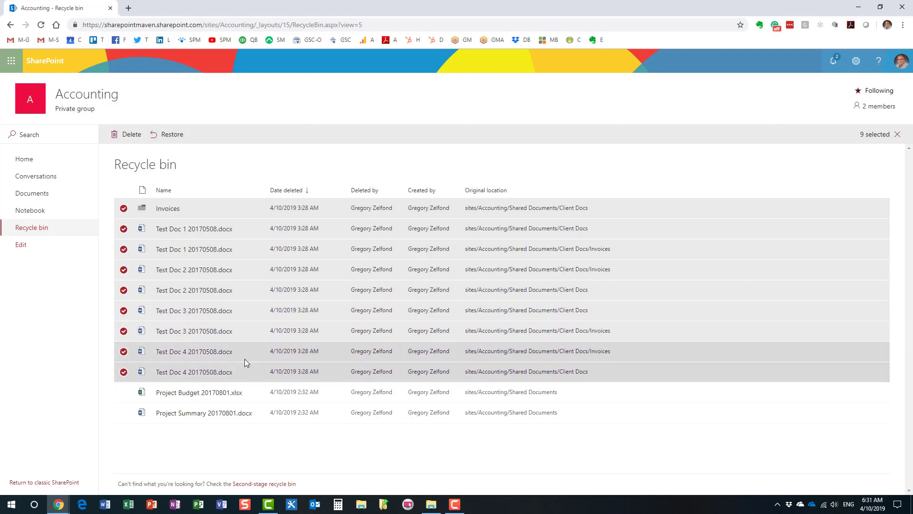
click(173, 138)
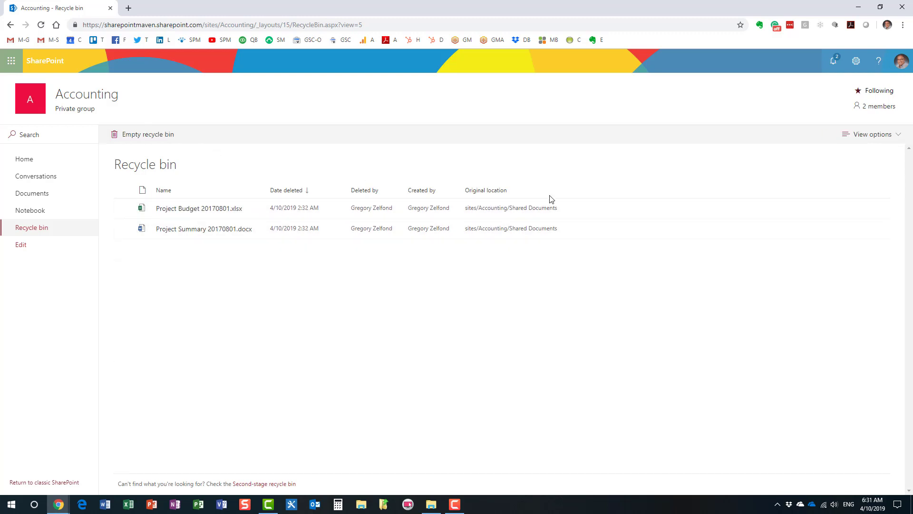
Check the restored items inside Client Docs and go back to the recycle bin by way of the site's home page.
click(41, 197)
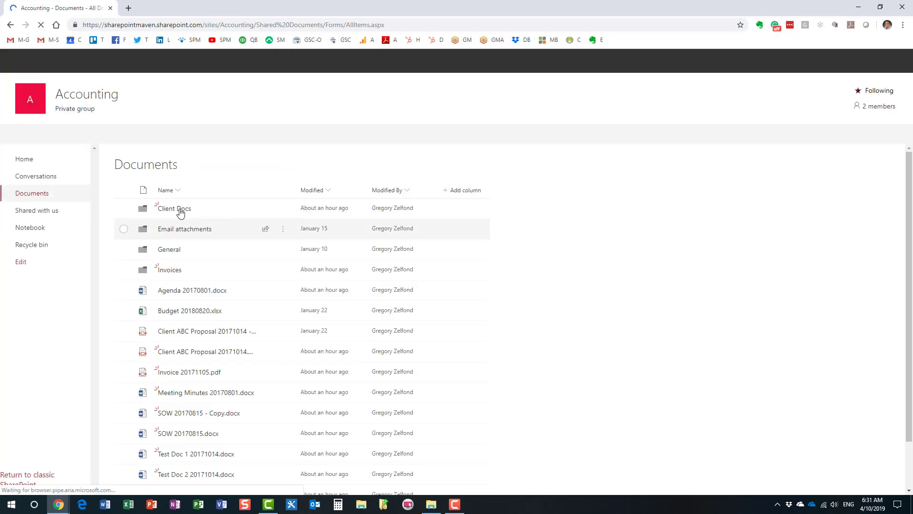
click(180, 211)
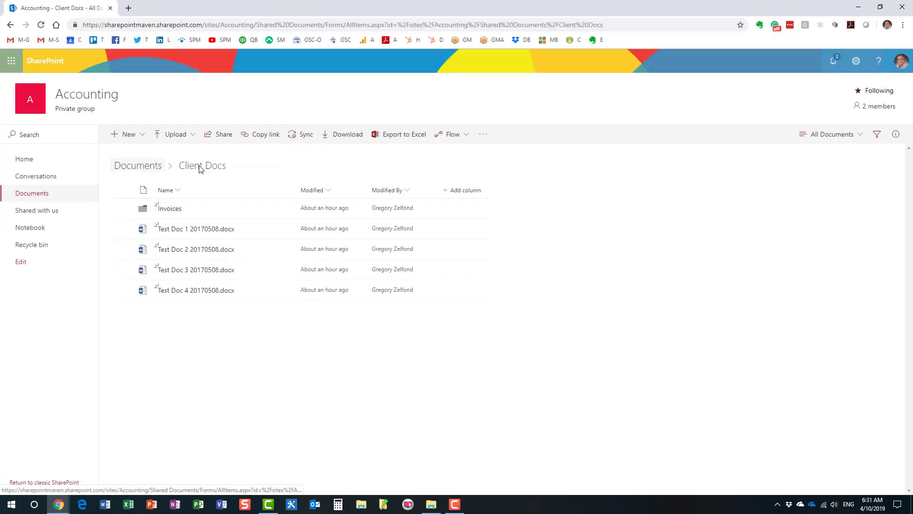
click(25, 162)
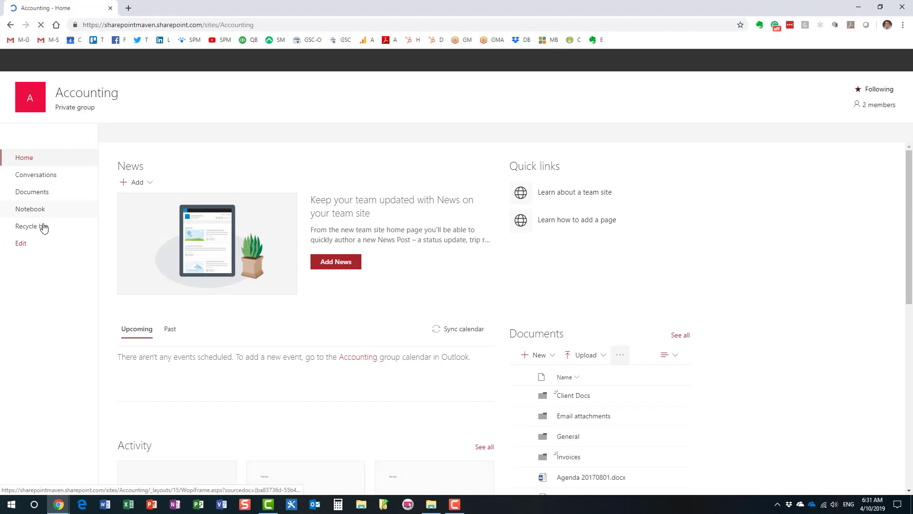
click(38, 229)
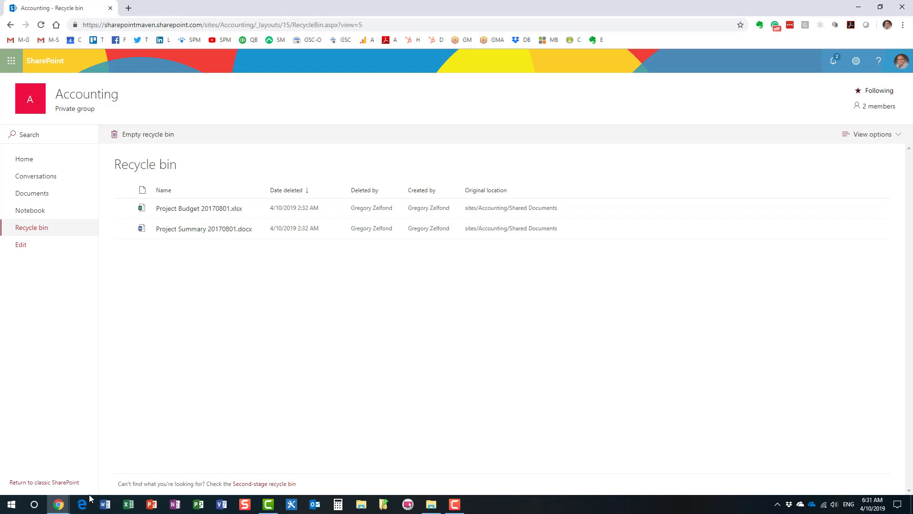
Switch to the Incognito Chrome window and delete Agenda 20170801.docx, Budget 20180820.xlsx and Invoice 20171105.pdf from the Documents library.
mouse_move(59, 504)
click(72, 482)
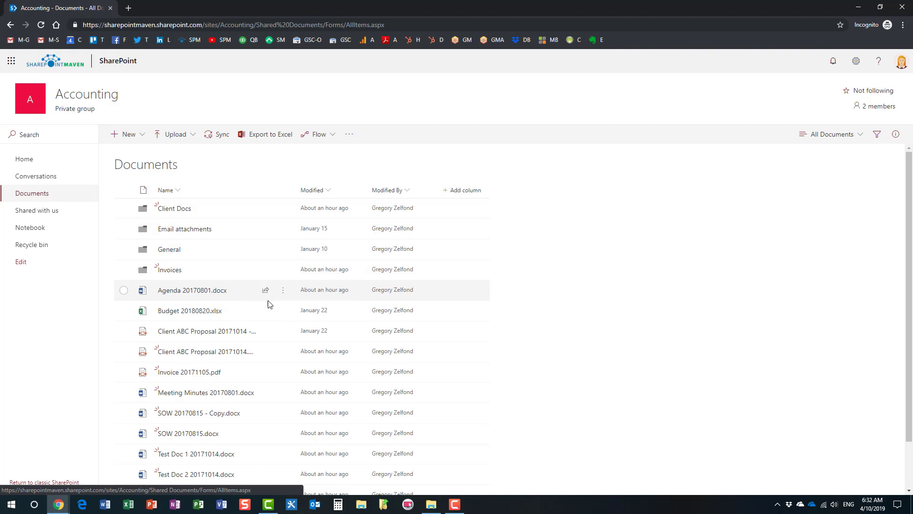
click(124, 290)
click(124, 313)
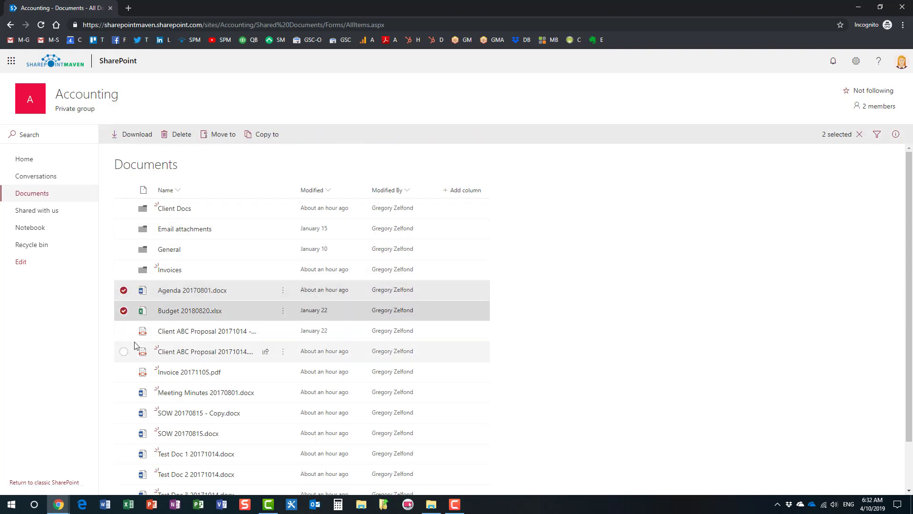
click(123, 372)
click(186, 134)
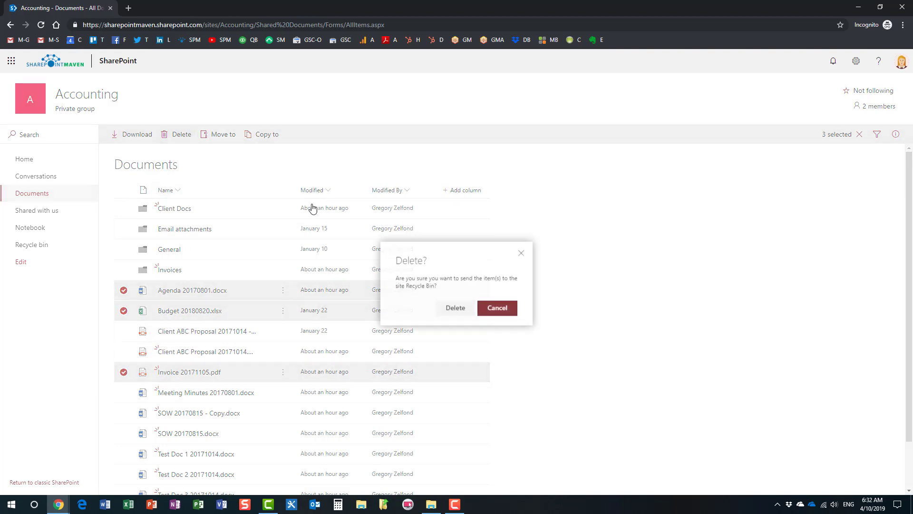
click(451, 311)
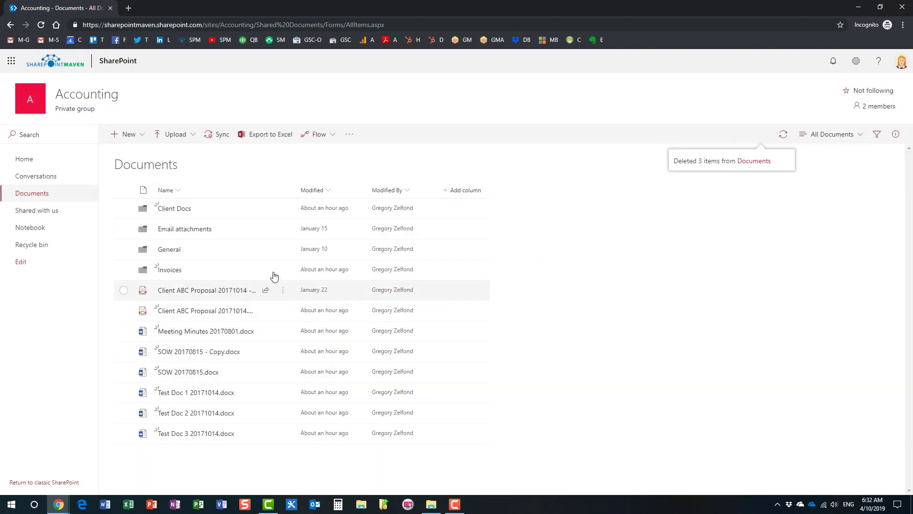
Empty the Accounting site's recycle bin in the Incognito window.
click(42, 249)
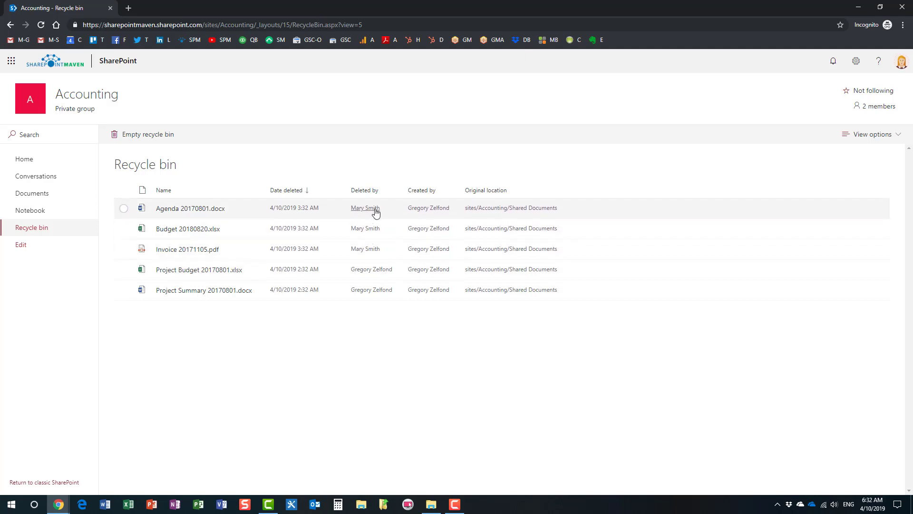
click(157, 137)
click(452, 308)
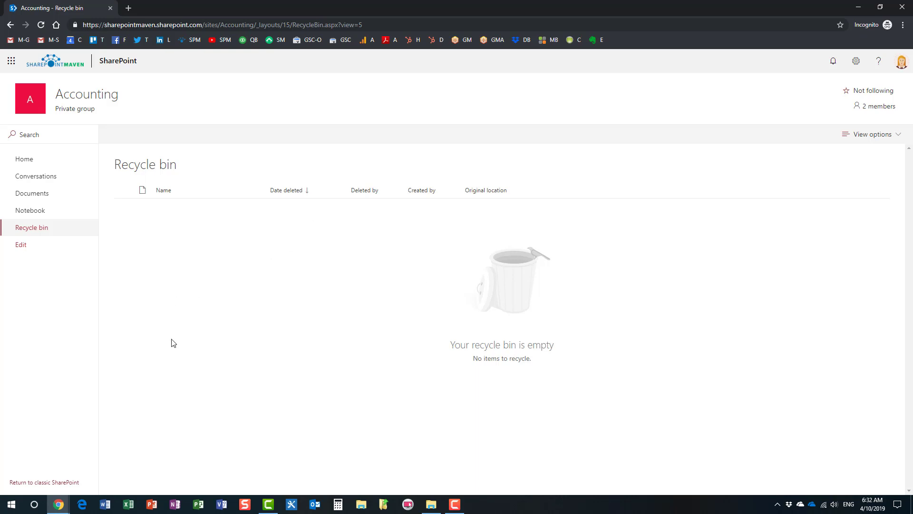
Switch to the regular Chrome window, refresh its recycle bin, and open the second-stage recycle bin.
click(55, 507)
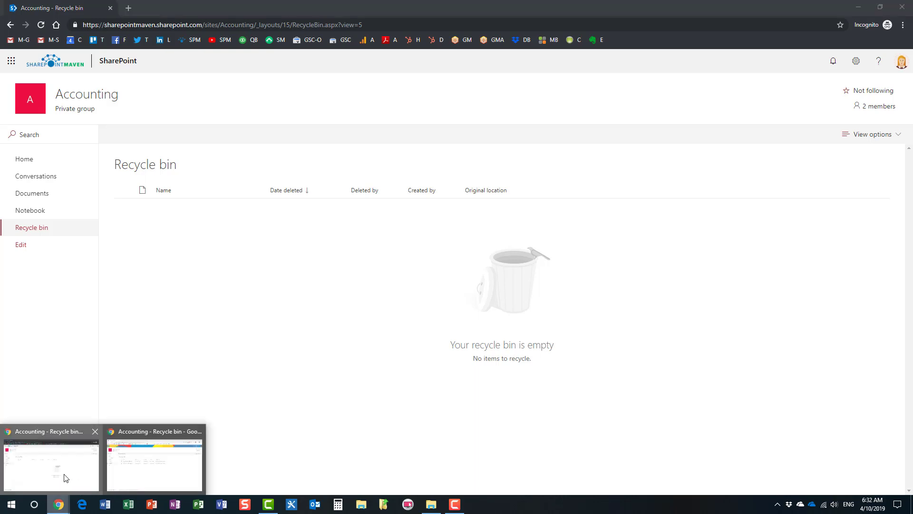
click(123, 470)
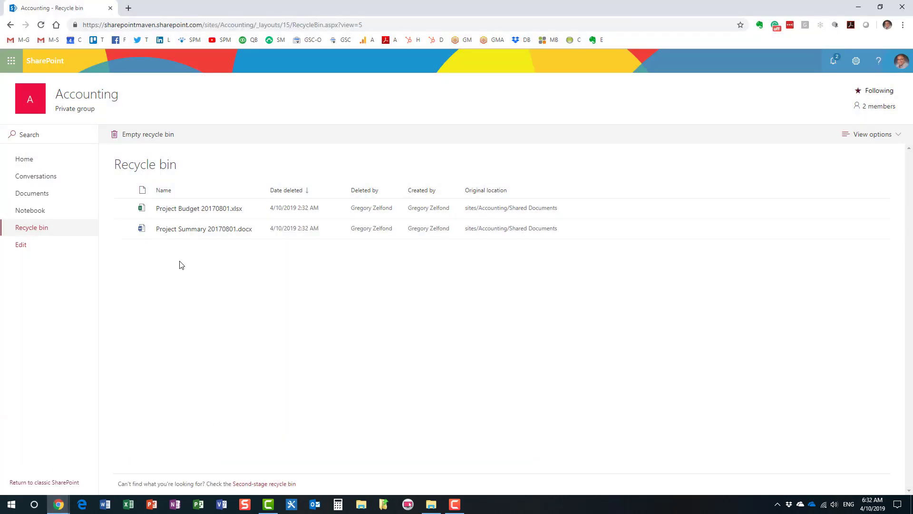
click(43, 230)
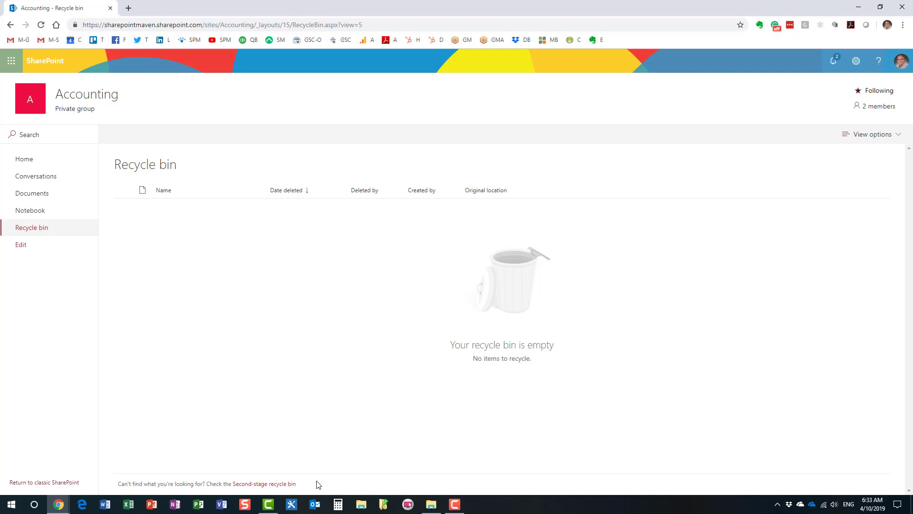
click(272, 485)
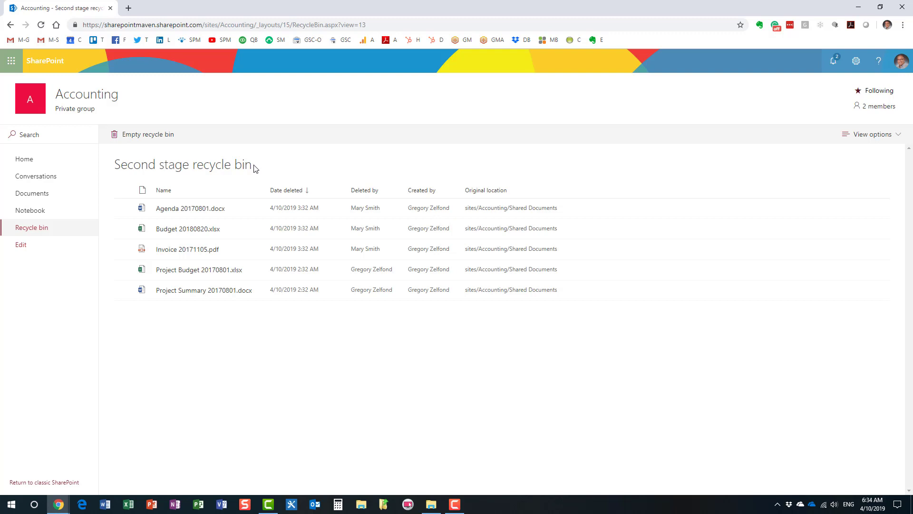
drag(253, 164, 162, 165)
Restore Agenda 20170801.docx, Budget 20180820.xlsx and Invoice 20171105.pdf from the second-stage recycle bin and open the Documents library to check them.
click(124, 208)
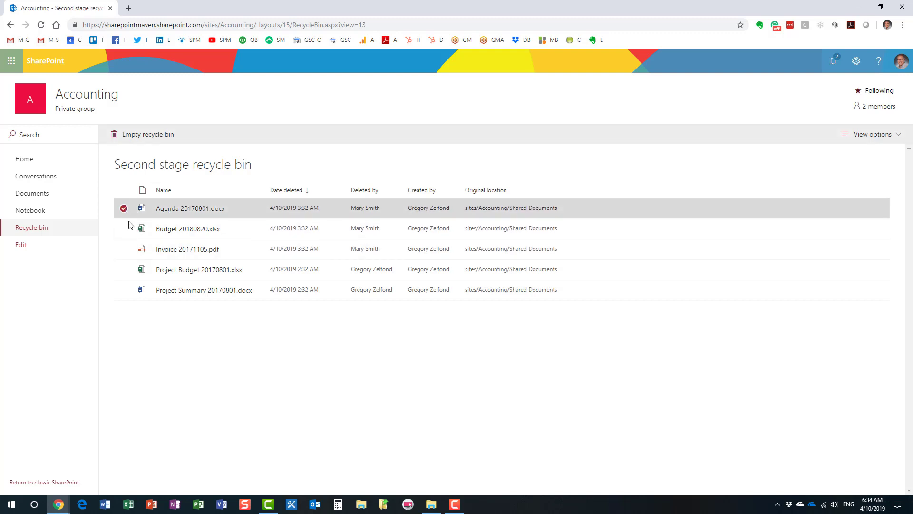
click(123, 229)
click(124, 249)
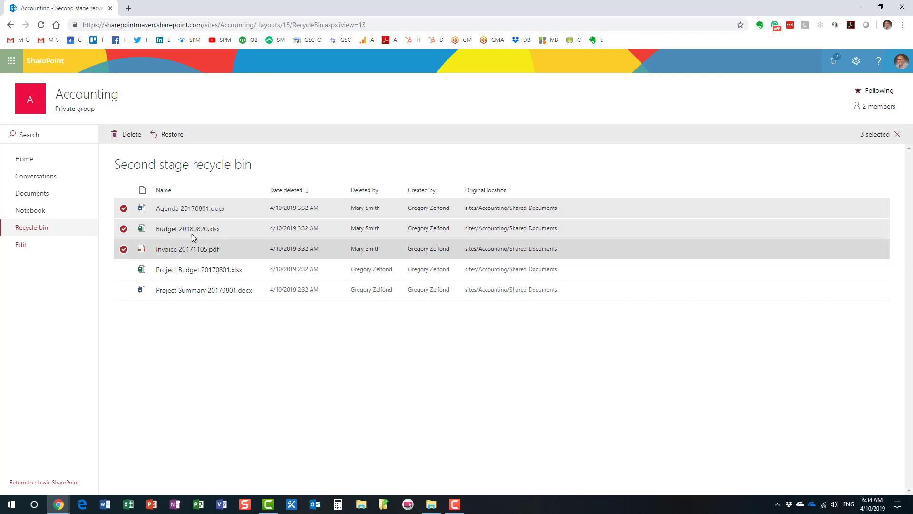
click(183, 136)
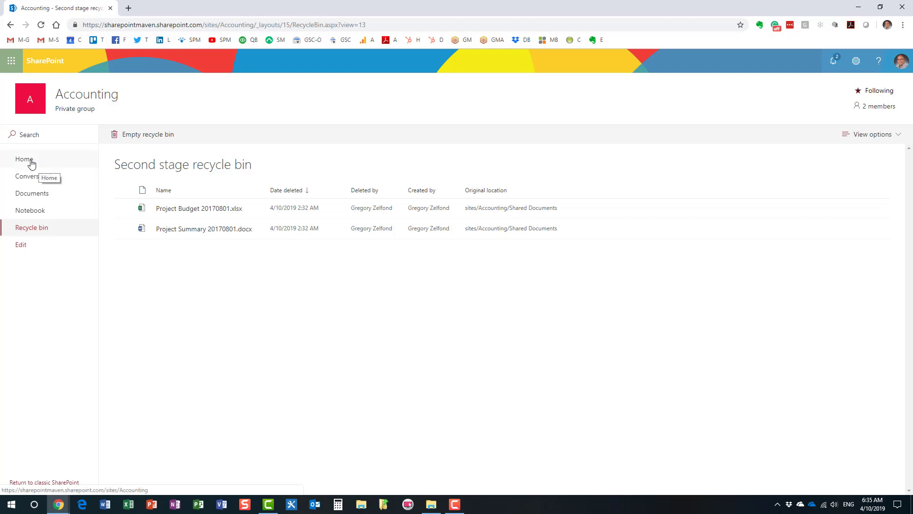
click(39, 199)
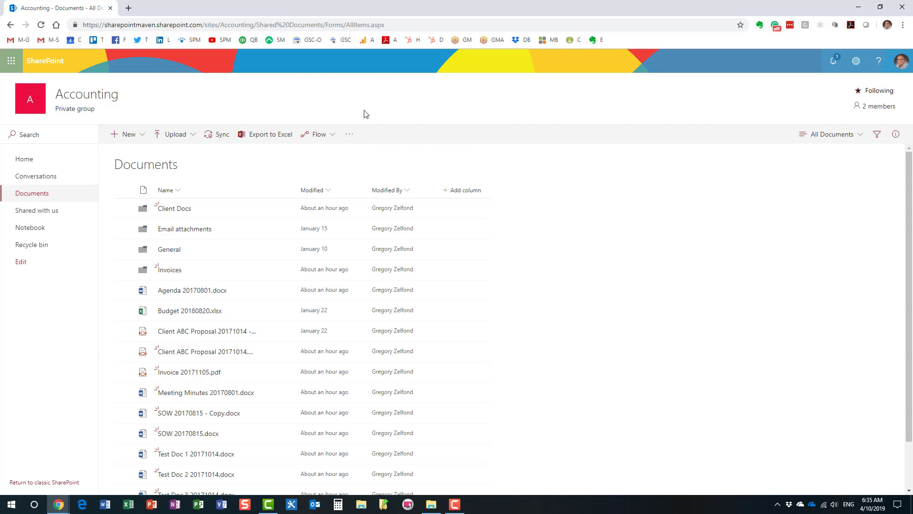
Start a new alert for the Documents library and limit its change type to Items are deleted.
click(351, 135)
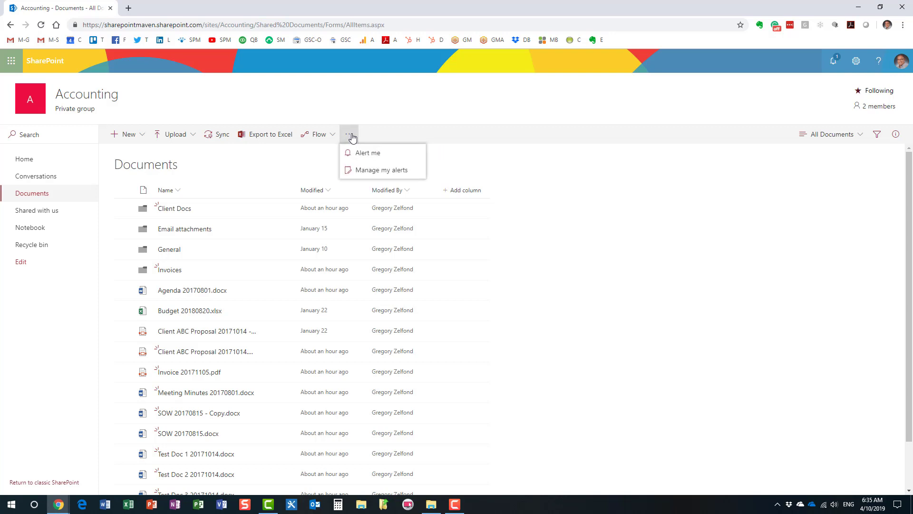
click(389, 153)
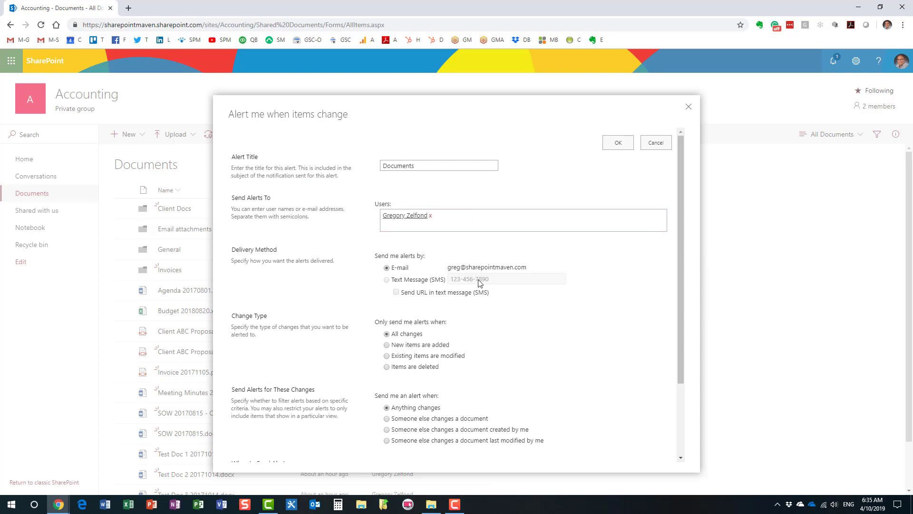
scroll(479, 282, down, 1)
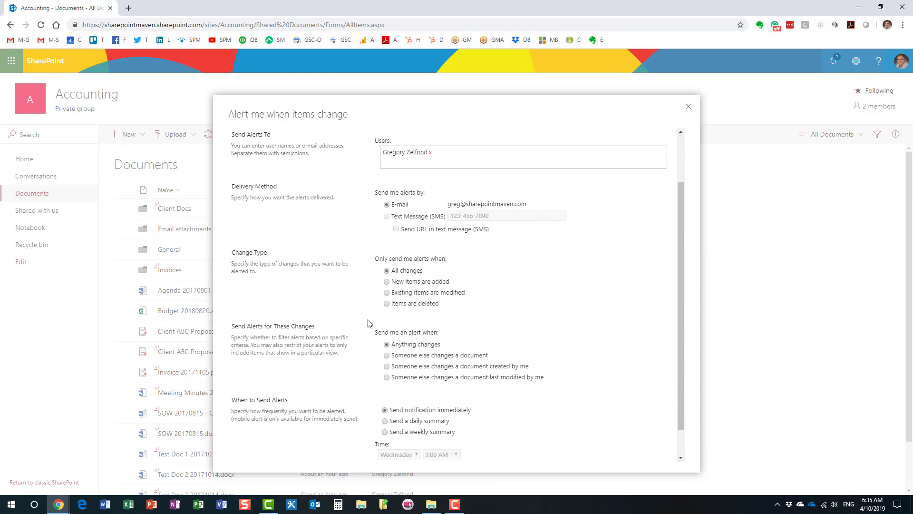
click(387, 303)
drag(411, 304, 442, 308)
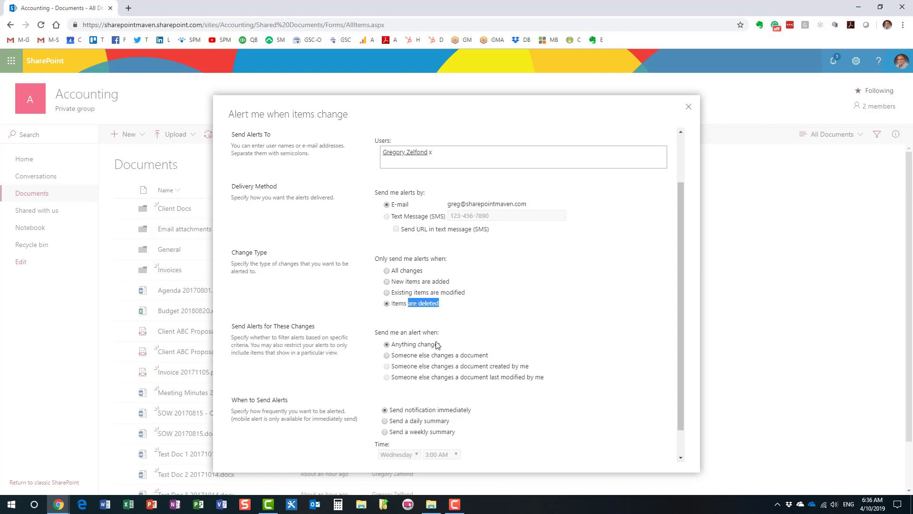
Set the deletion alert to send a weekly summary, review its settings, and cancel the alert without saving.
scroll(434, 347, down, 1)
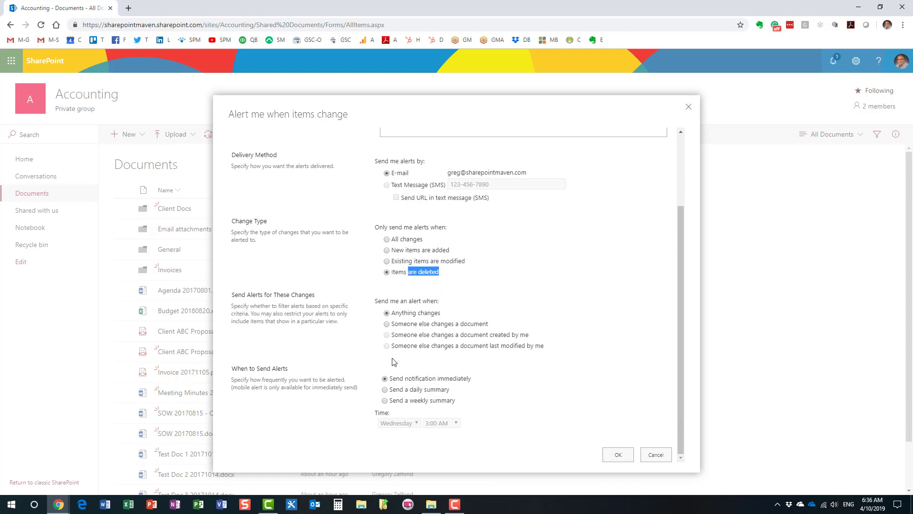
click(384, 390)
click(385, 401)
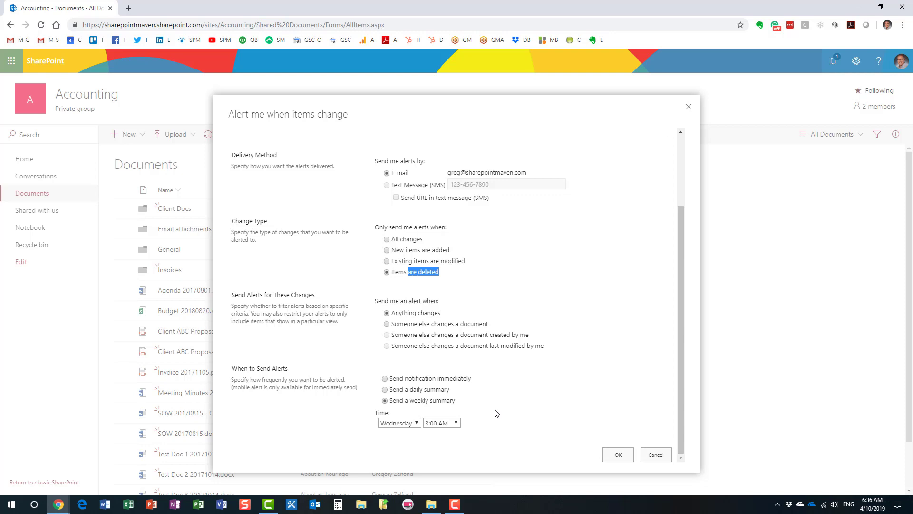
scroll(556, 413, up, 3)
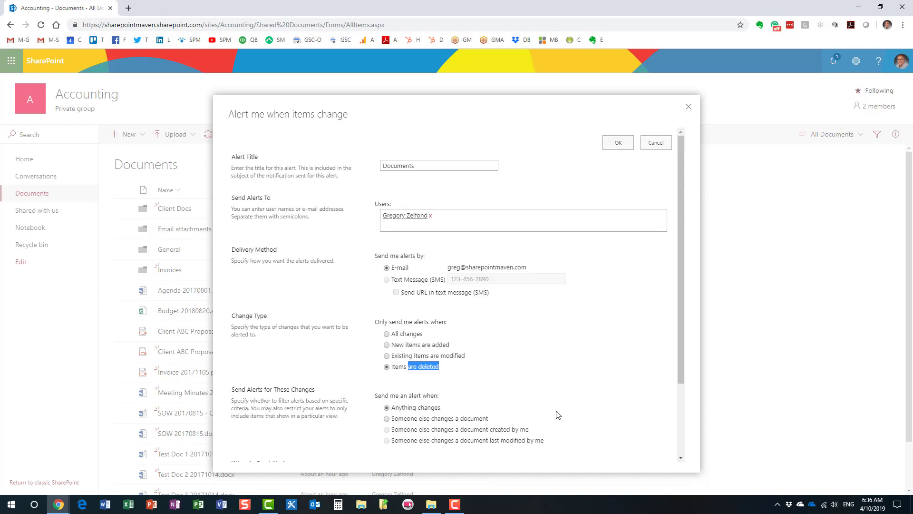
scroll(554, 409, down, 2)
scroll(552, 398, down, 1)
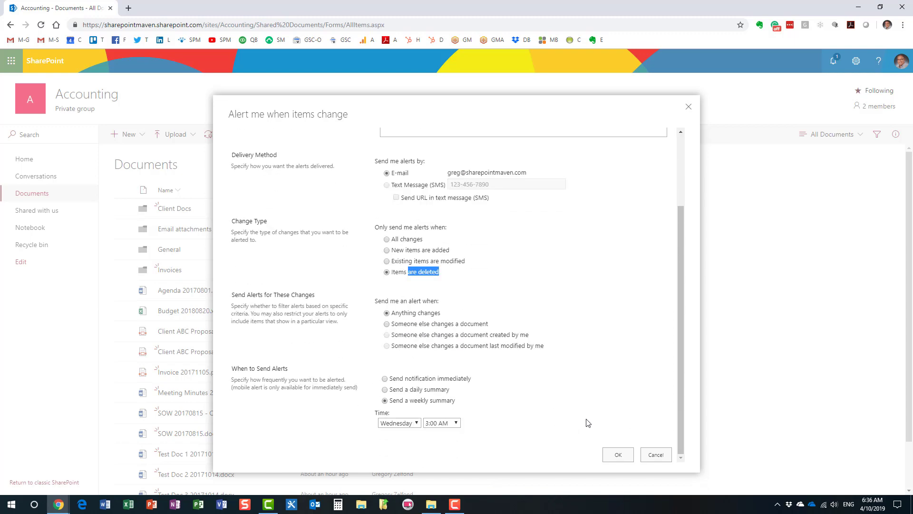
click(661, 458)
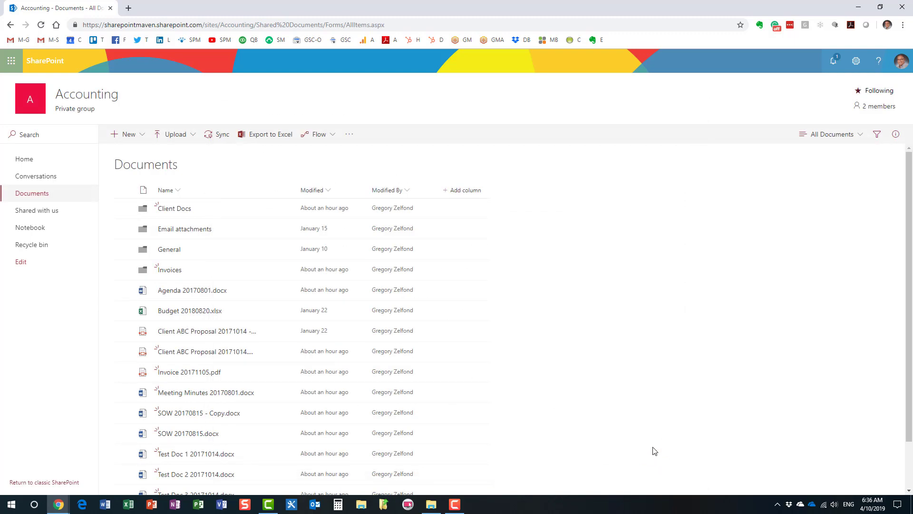